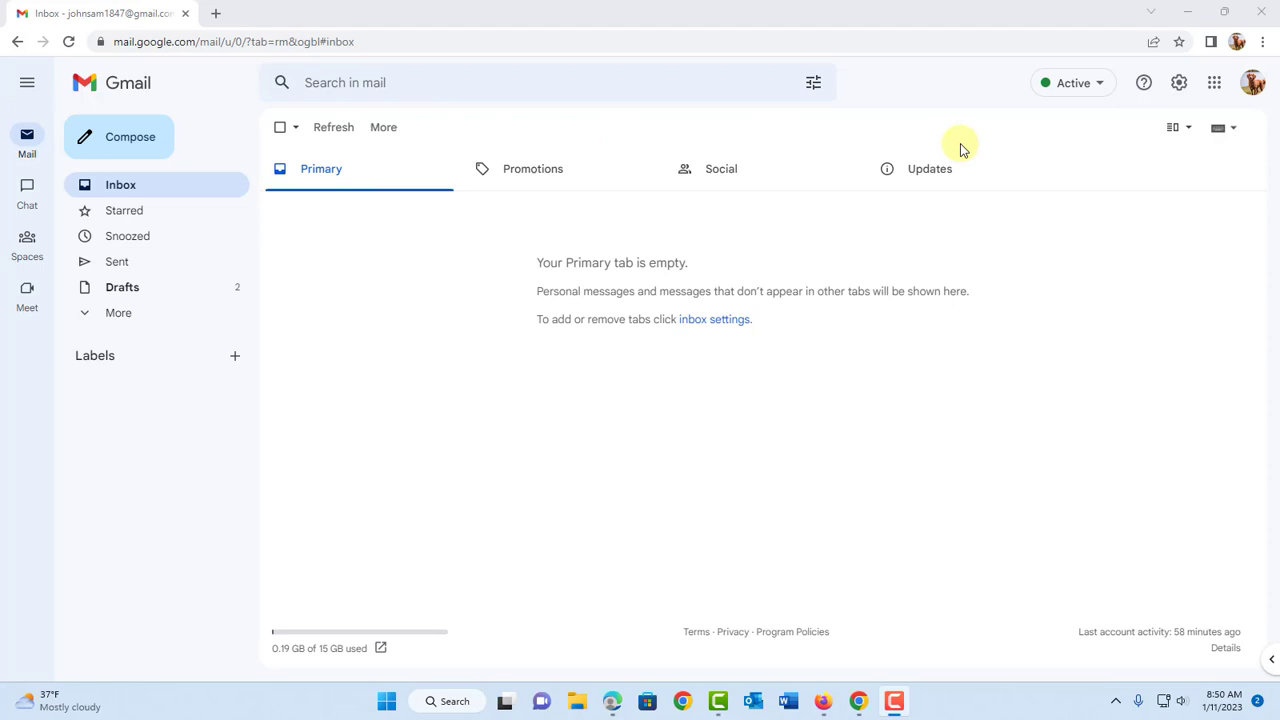
- Open the full Gmail settings and turn on desktop notifications for all new mail
click(1181, 86)
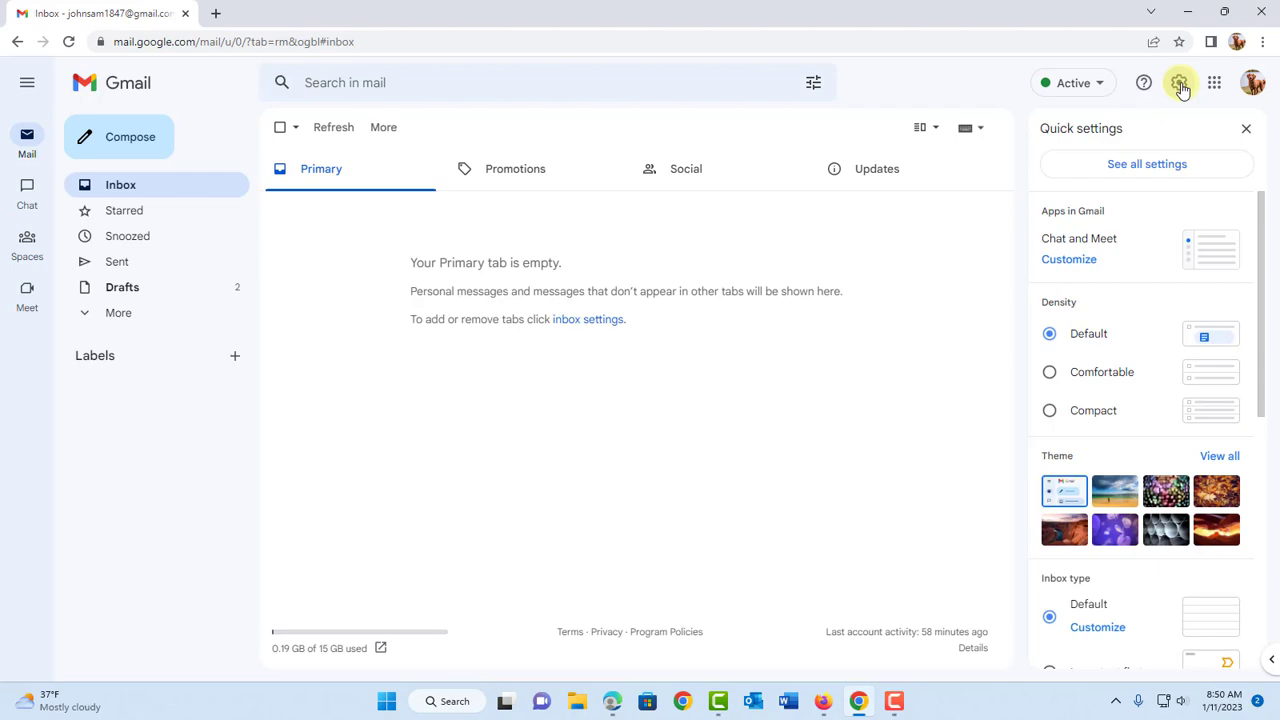
click(1138, 178)
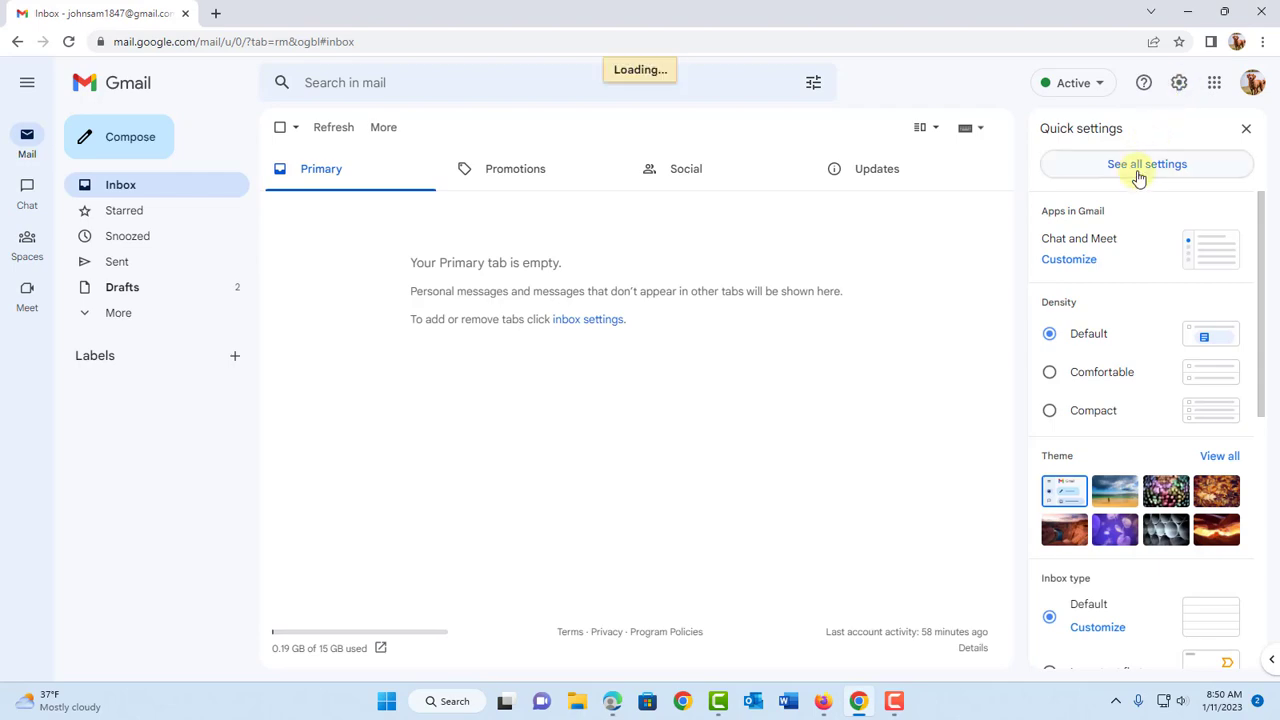
scroll(908, 382, down, 10)
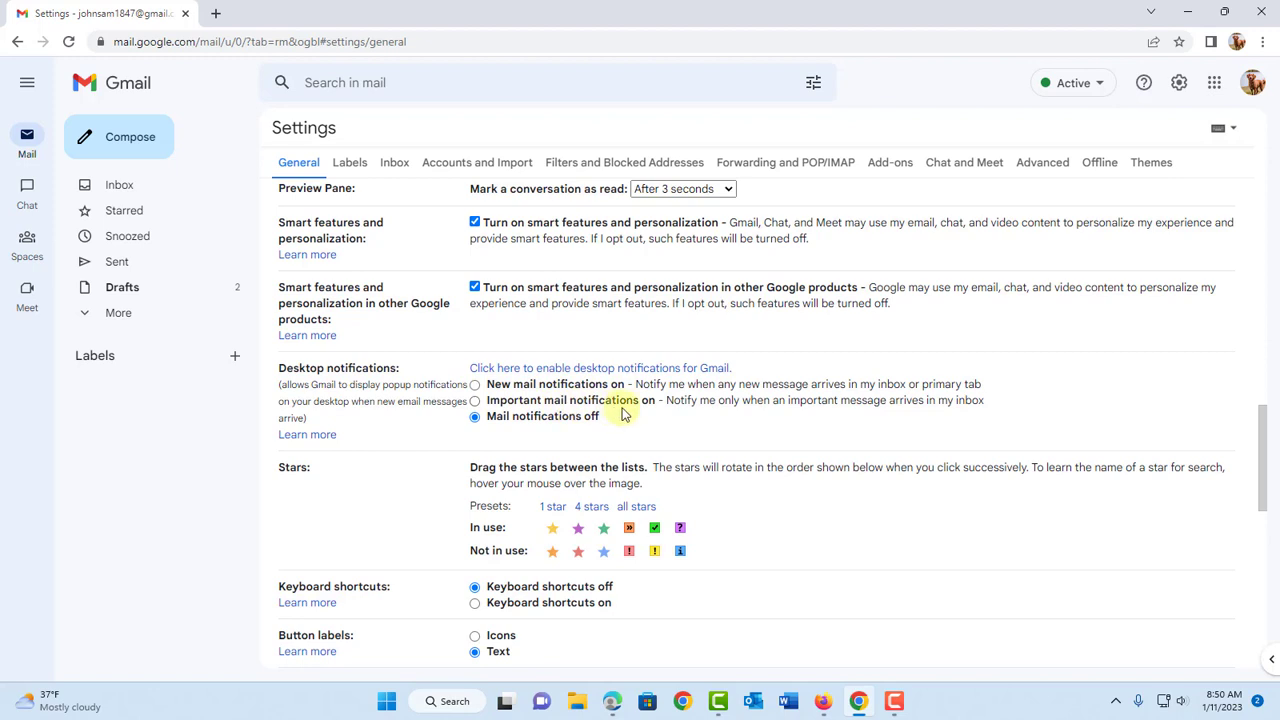
click(476, 385)
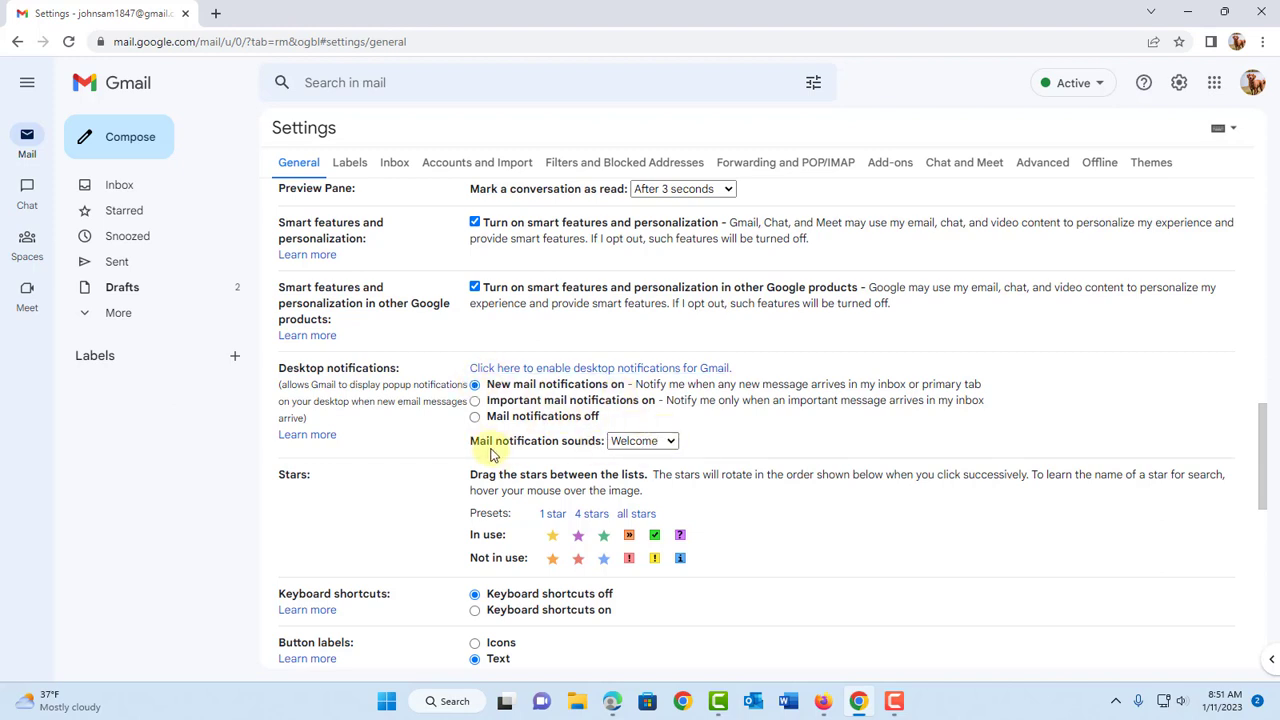
- Try the Nudge, Sweet and Music box mail notification sounds, and set the sound to Whistle
click(670, 443)
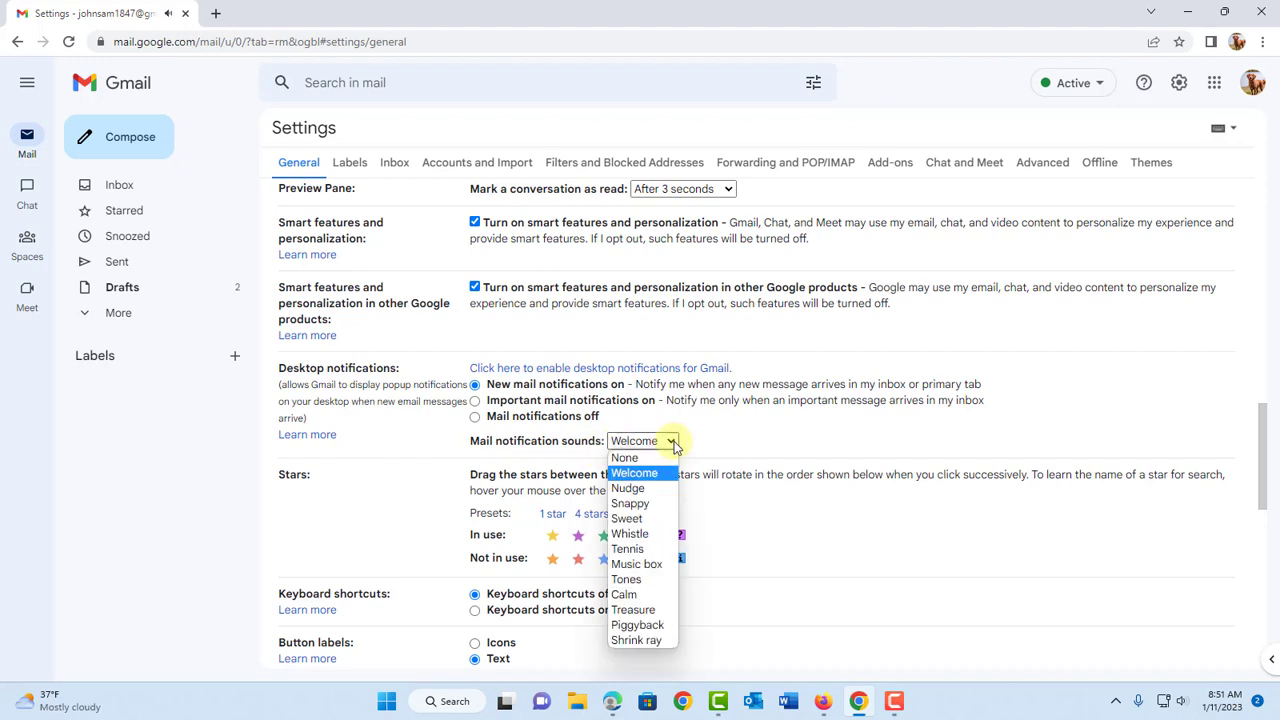
click(630, 488)
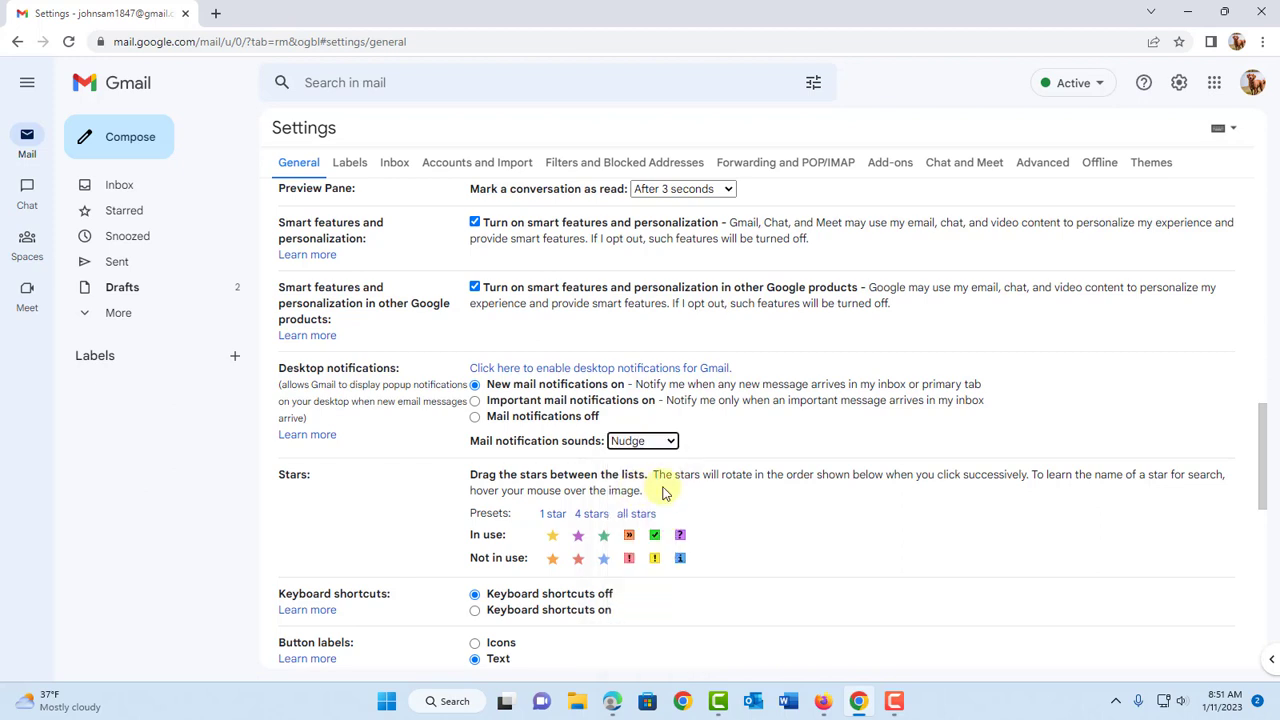
click(665, 442)
click(645, 520)
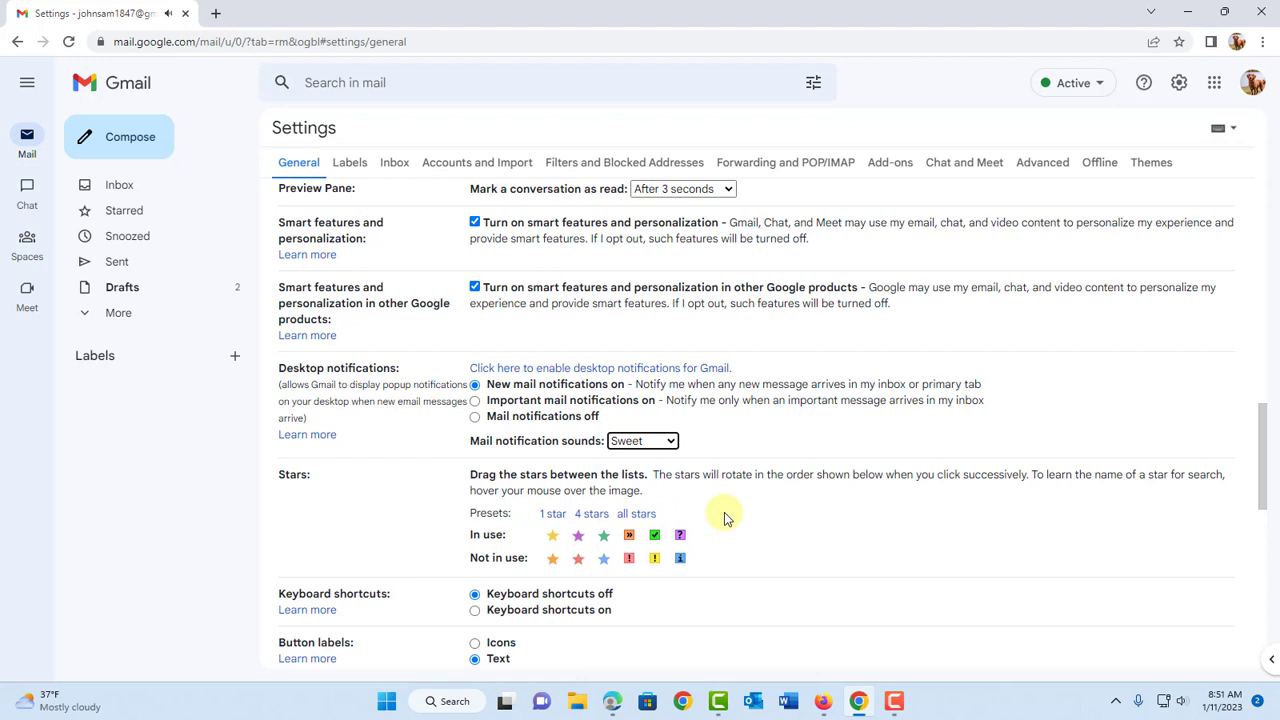
click(674, 442)
click(655, 565)
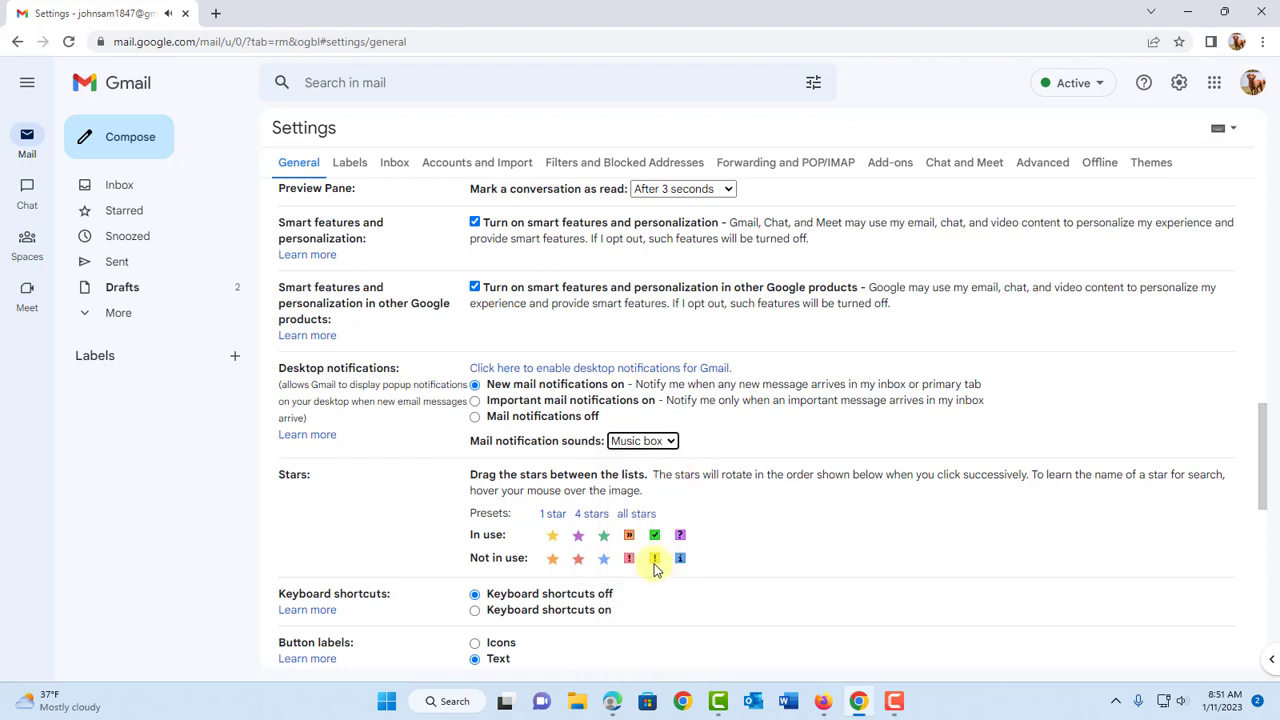
click(669, 443)
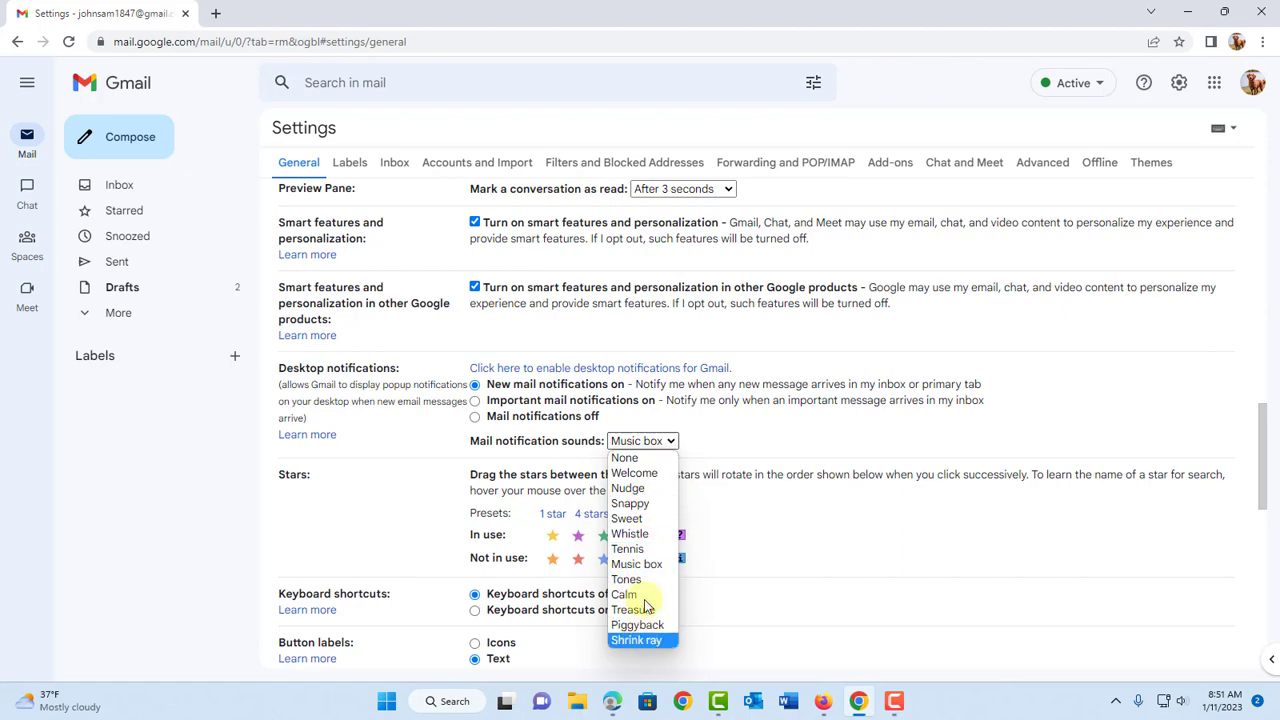
- Enable desktop notifications for Gmail, allow mail.google.com to show notifications, and save the settings changes
drag(1262, 455, 1257, 591)
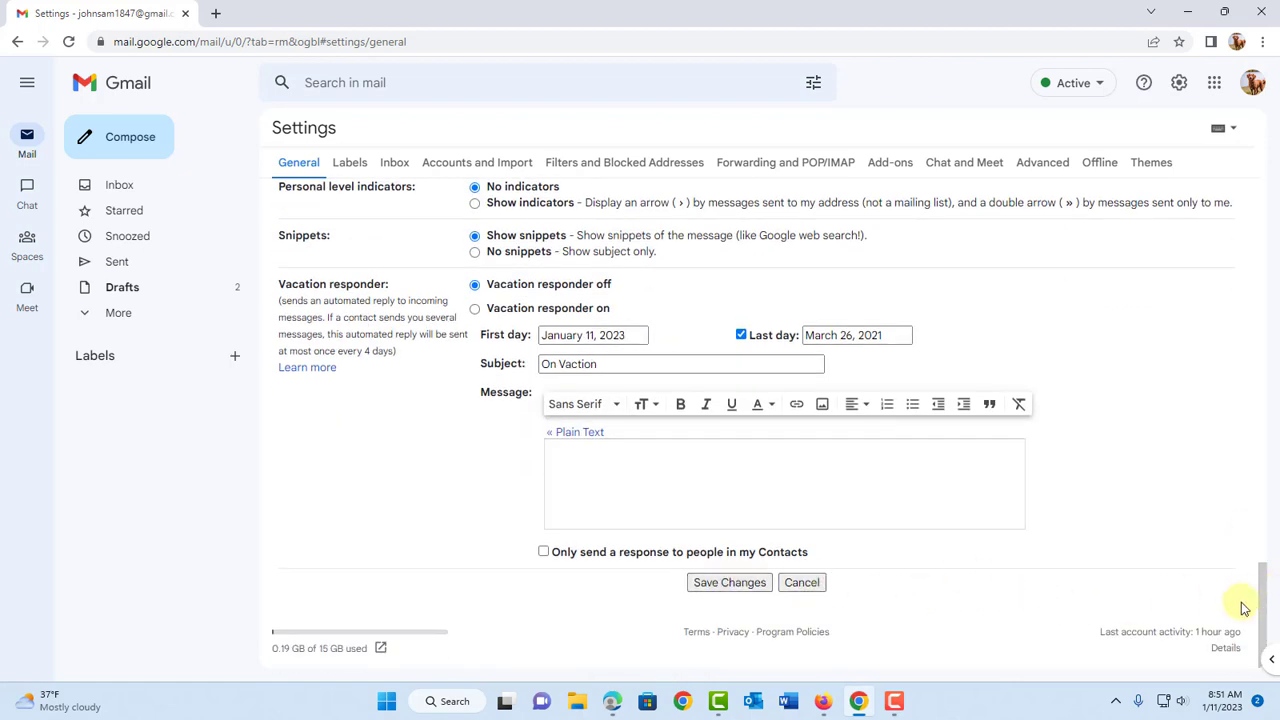
scroll(1243, 606, up, 10)
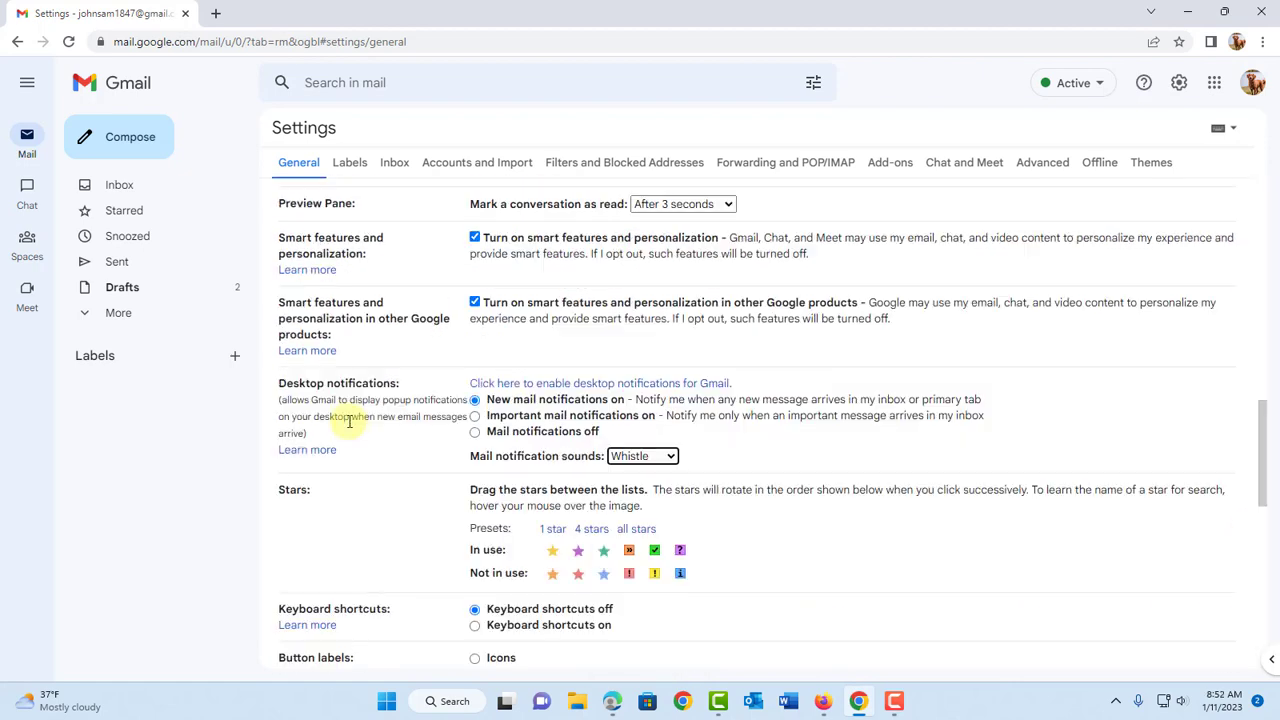
click(688, 383)
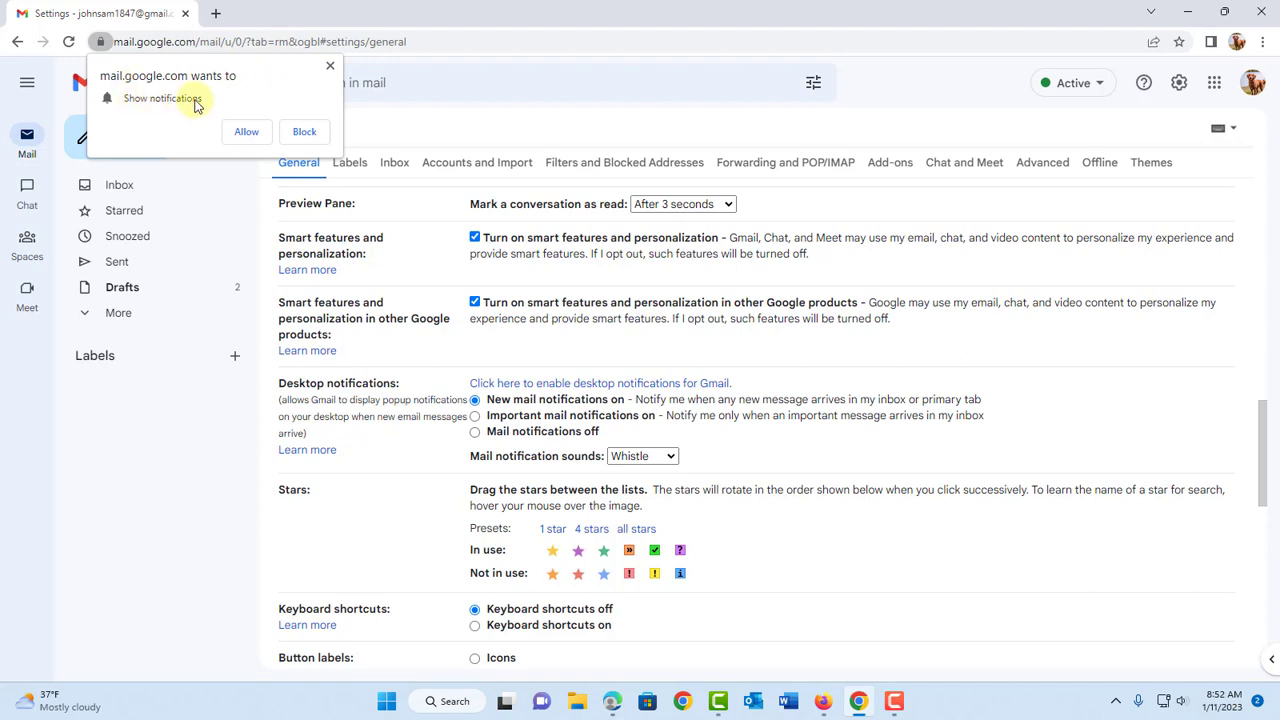
click(242, 133)
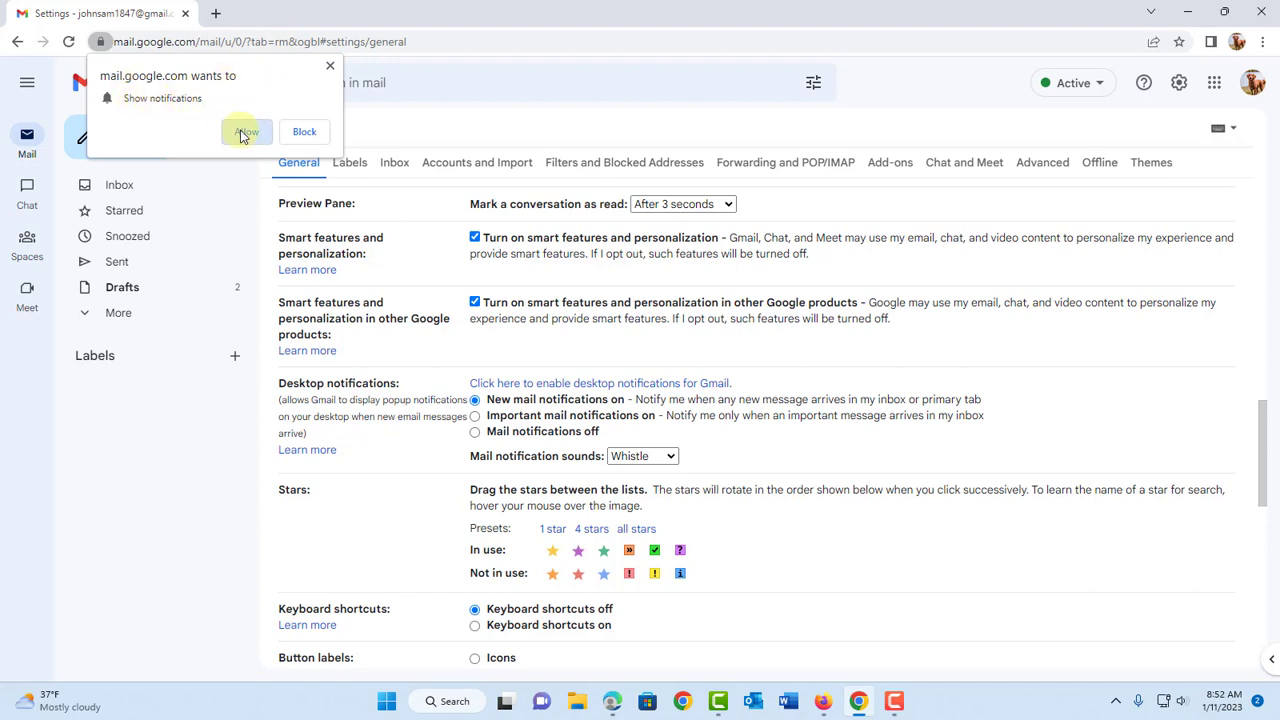
scroll(823, 514, down, 15)
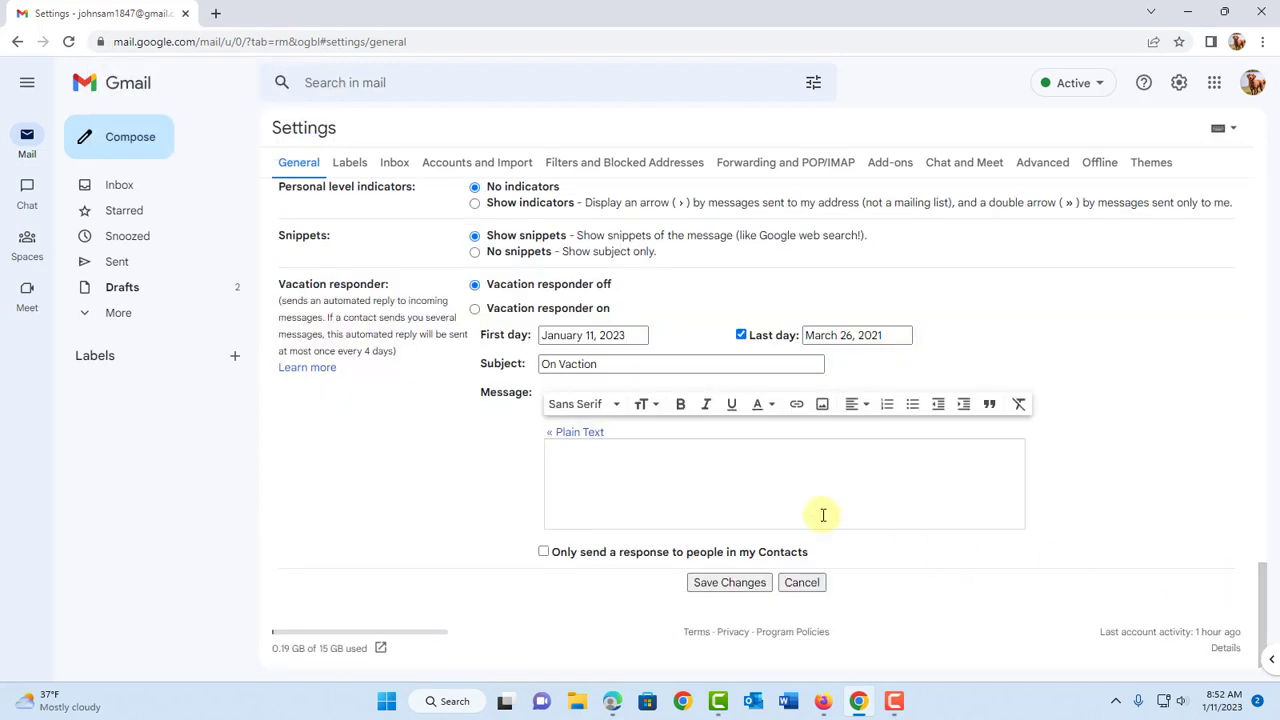
click(729, 582)
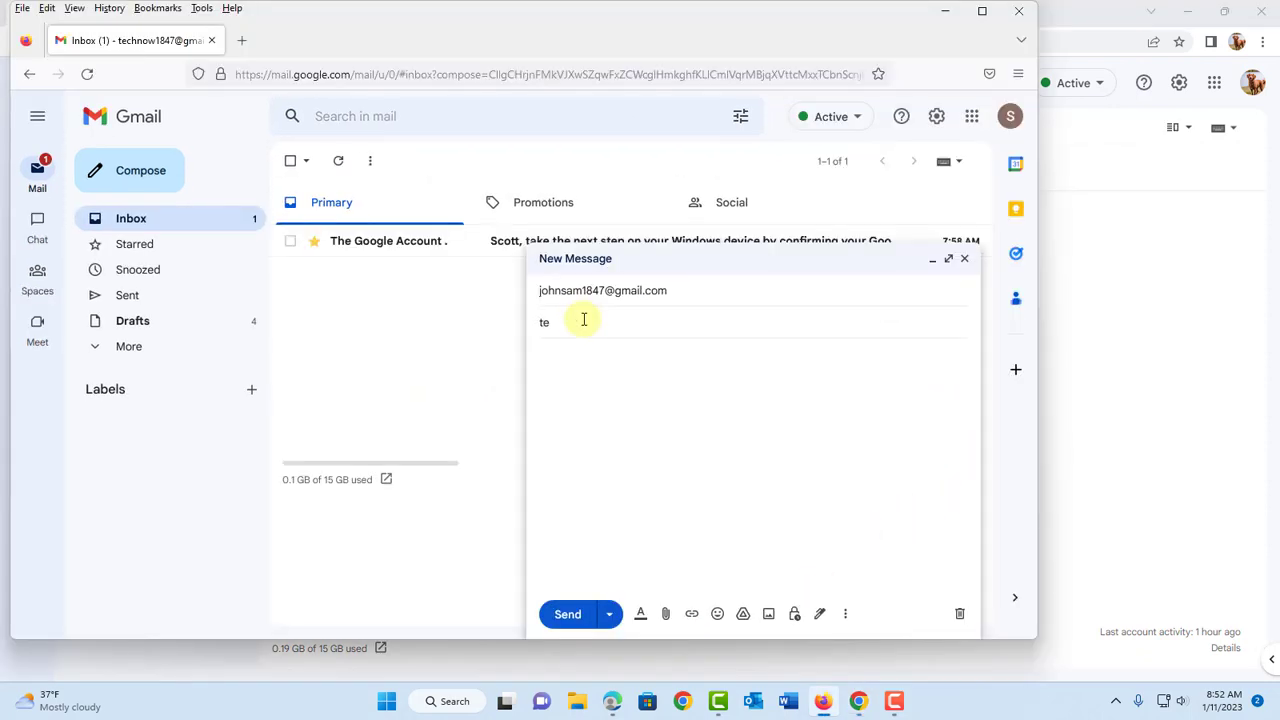
- In the Firefox Gmail window, send the first account a message with subject and body "test", and minimize the window
click(562, 353)
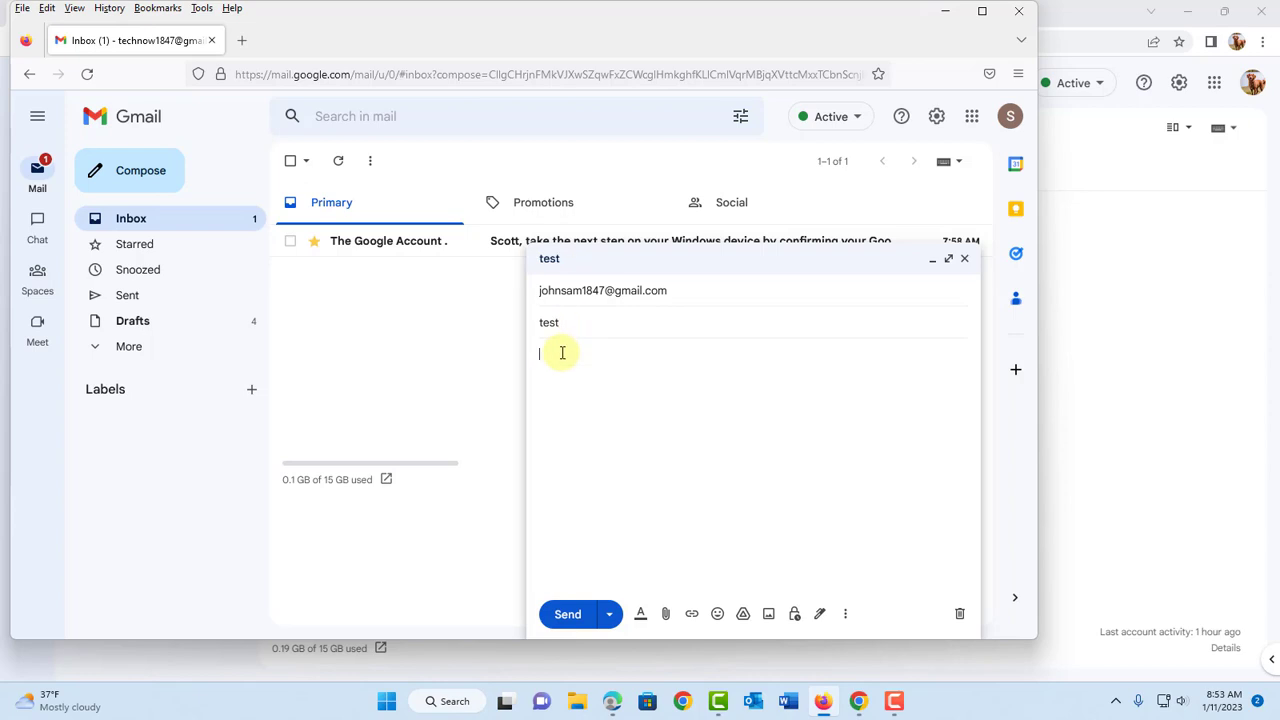
click(567, 614)
click(945, 11)
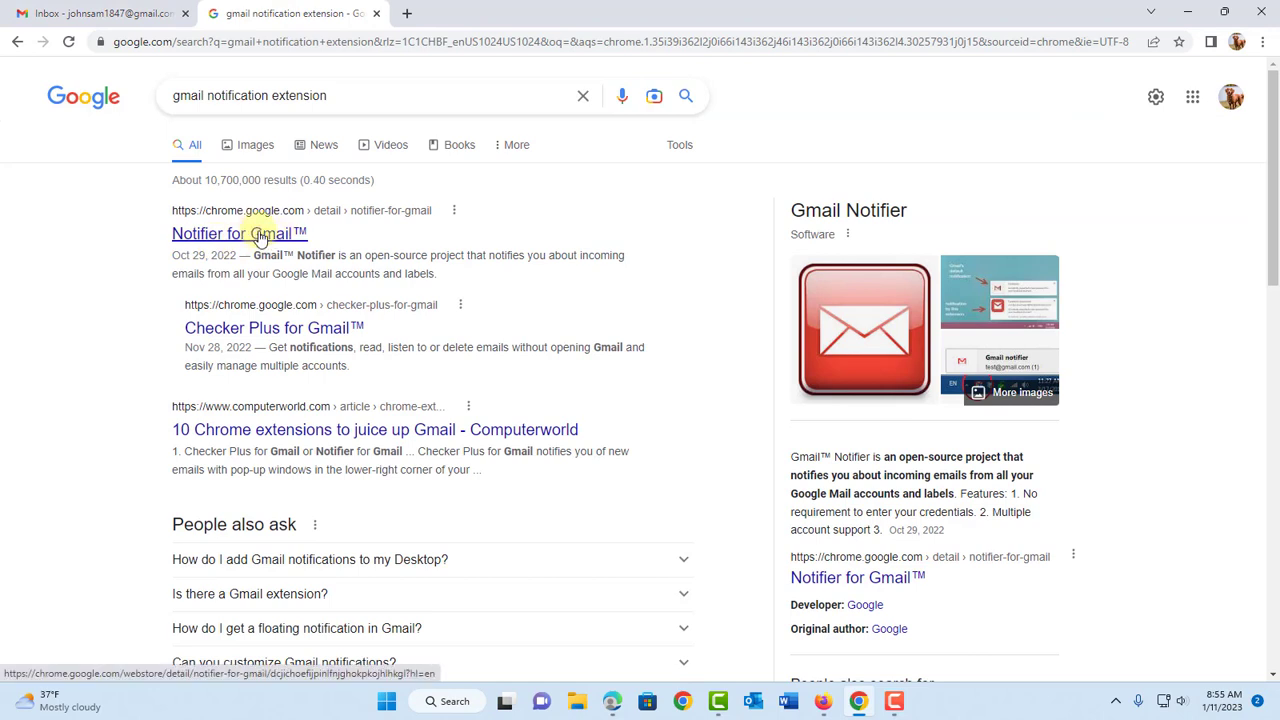
- Open the Notifier for Gmail page from the search results and add the extension to Chrome
click(258, 236)
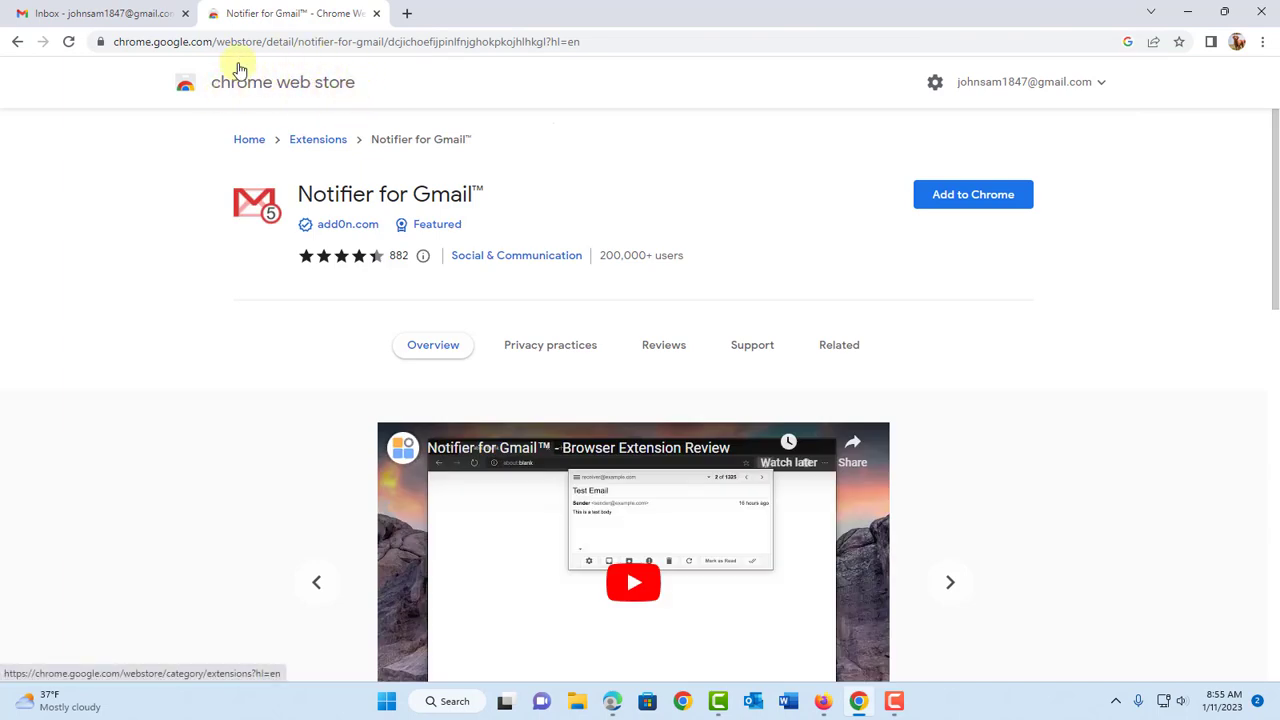
click(975, 204)
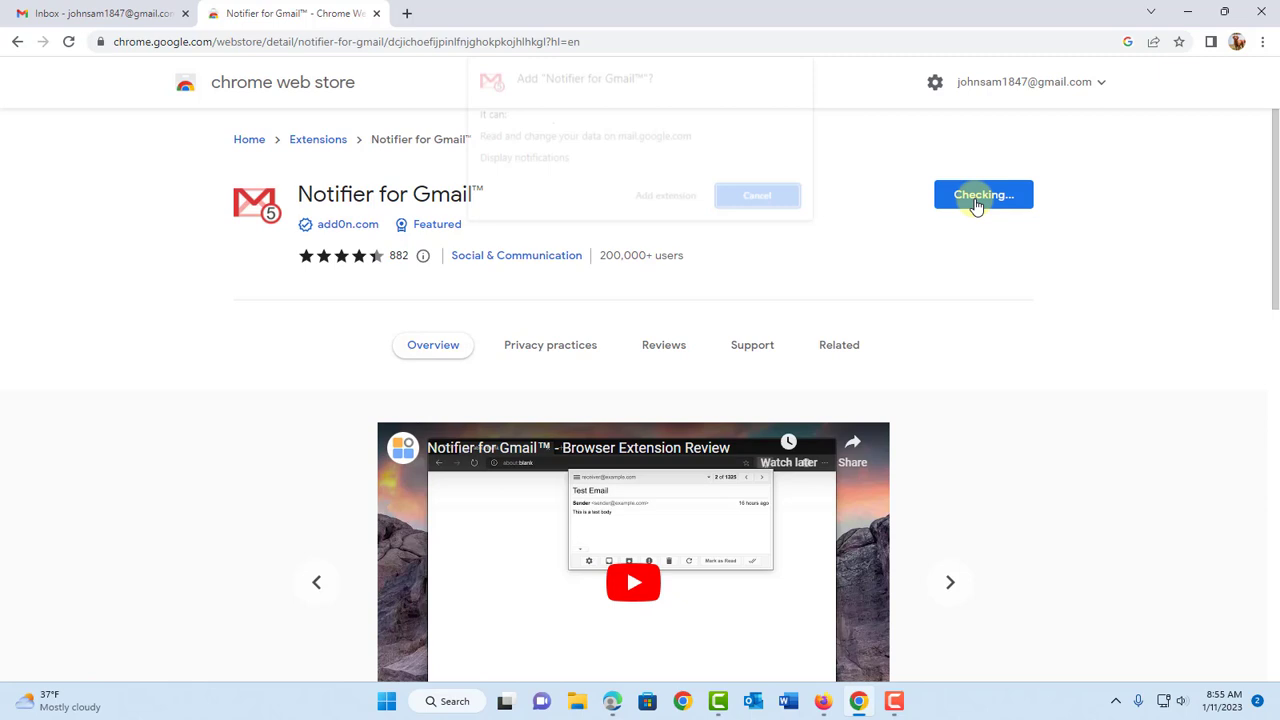
click(652, 200)
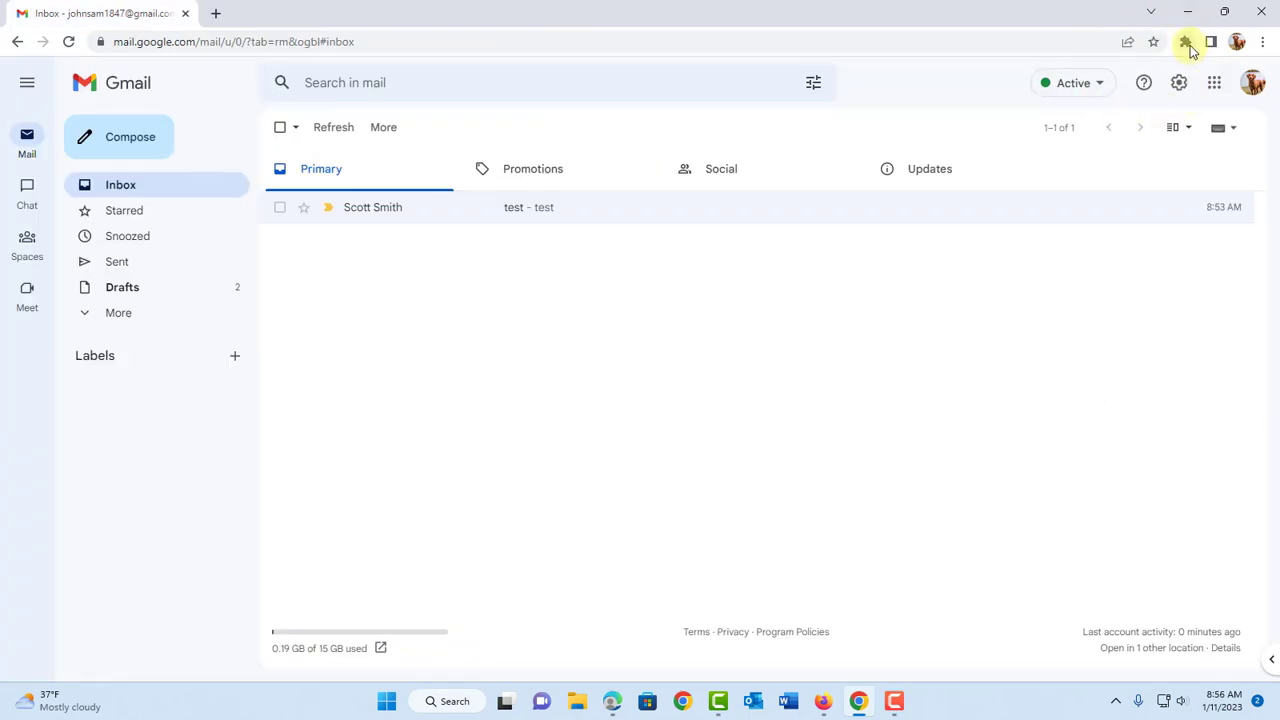
- Pin the Notifier for Gmail extension to the Chrome toolbar
click(1186, 42)
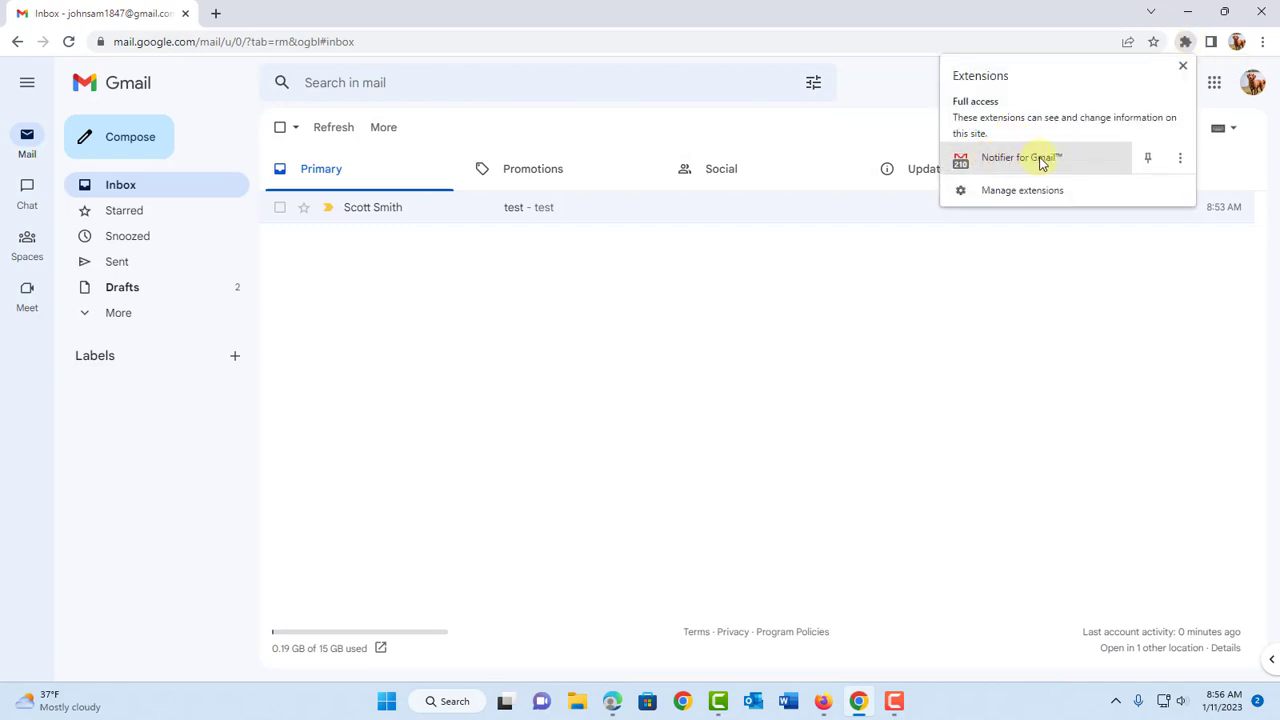
click(1147, 162)
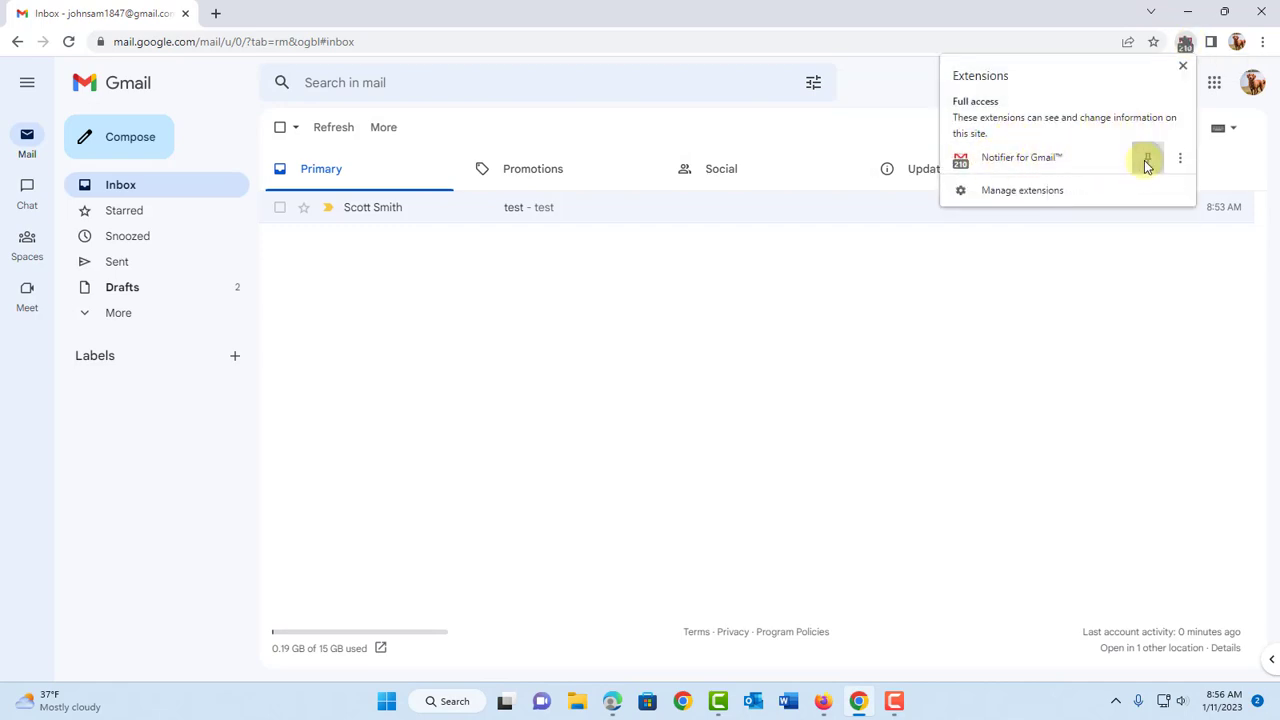
click(1184, 69)
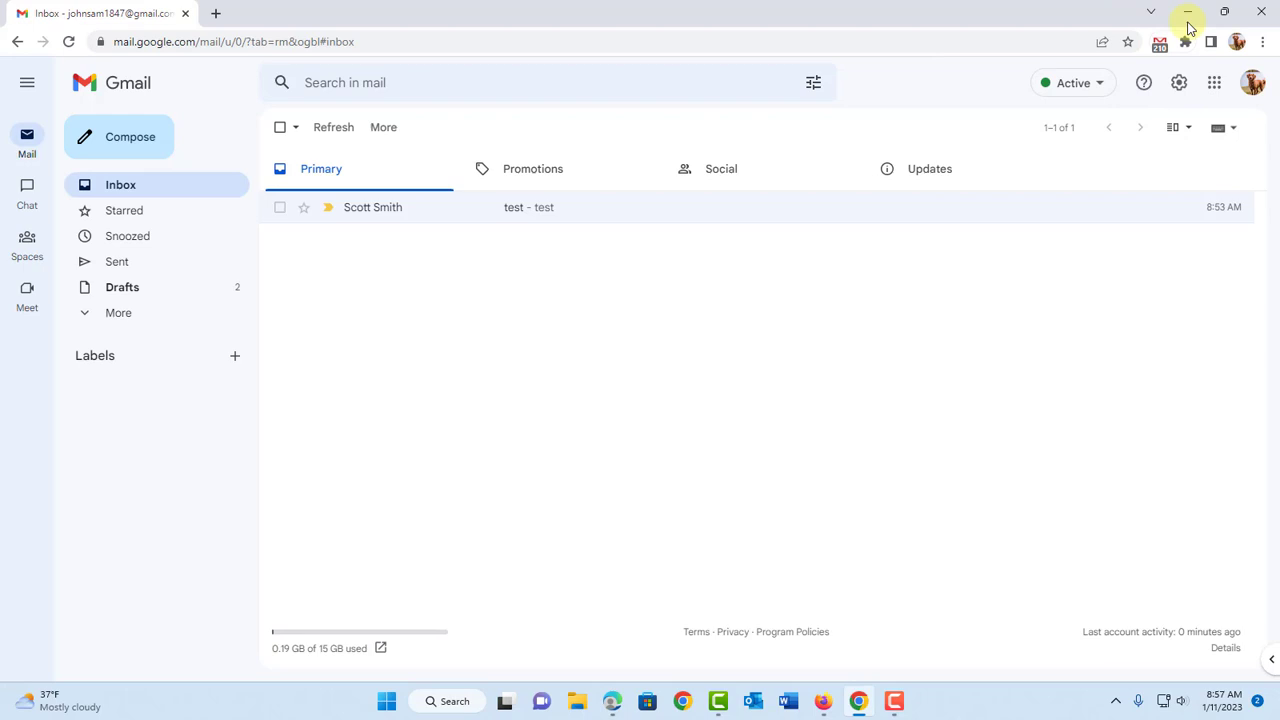
- Switch to Firefox, send the first account a message with subject and body "Hello", and try marking it as read from the desktop notification
key(alt+Tab)
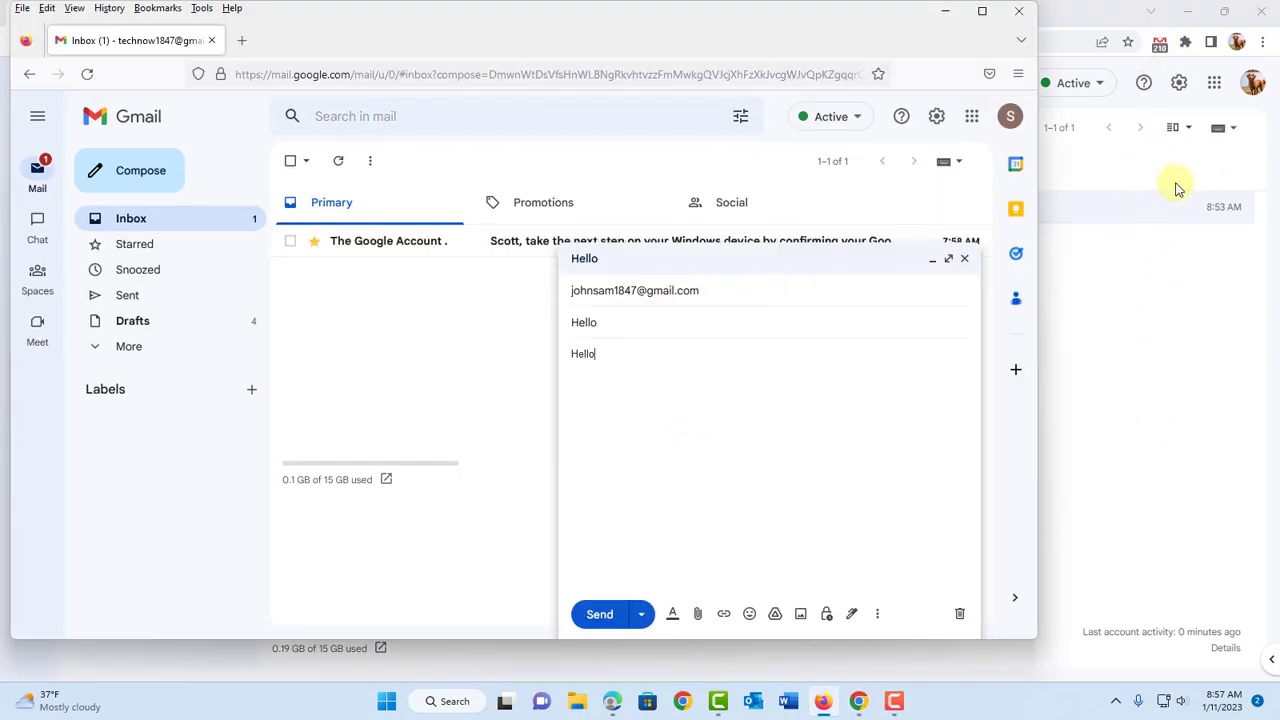
click(598, 614)
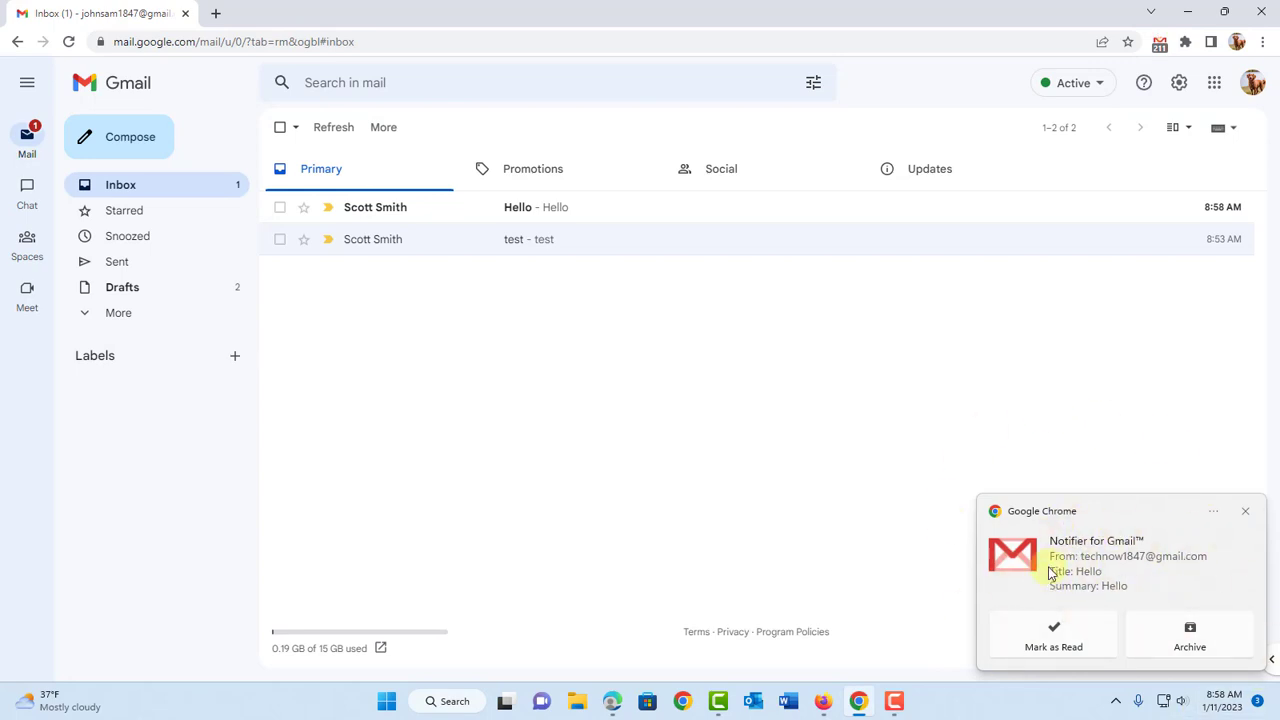
click(1040, 637)
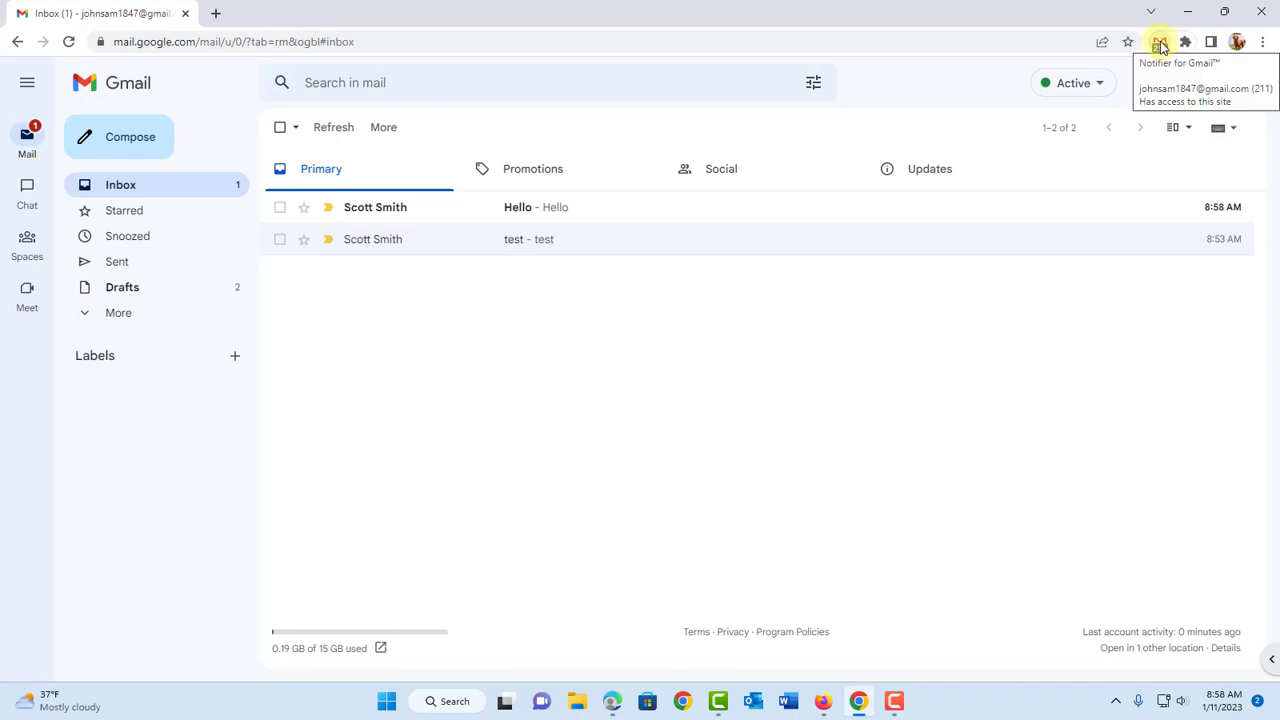
- Open the Notifier for Gmail options and review the timing, account, notification, sound and miscellaneous settings
right_click(1161, 46)
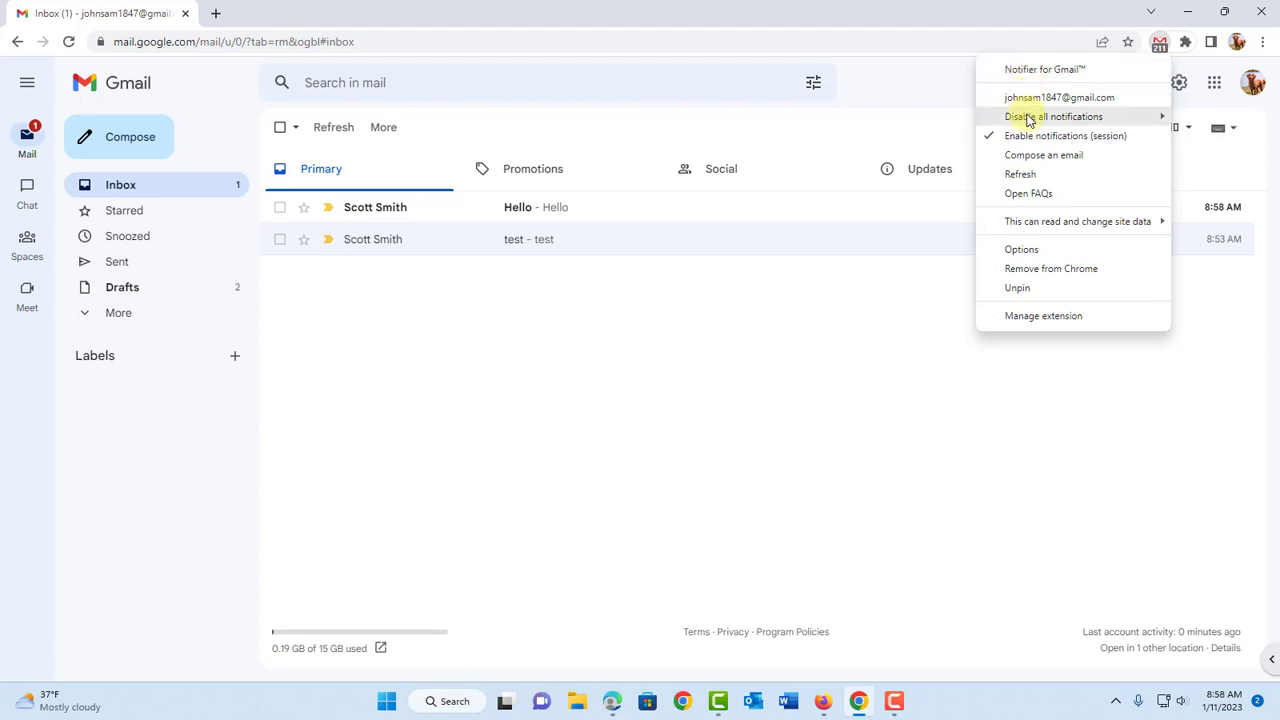
mouse_move(1028, 126)
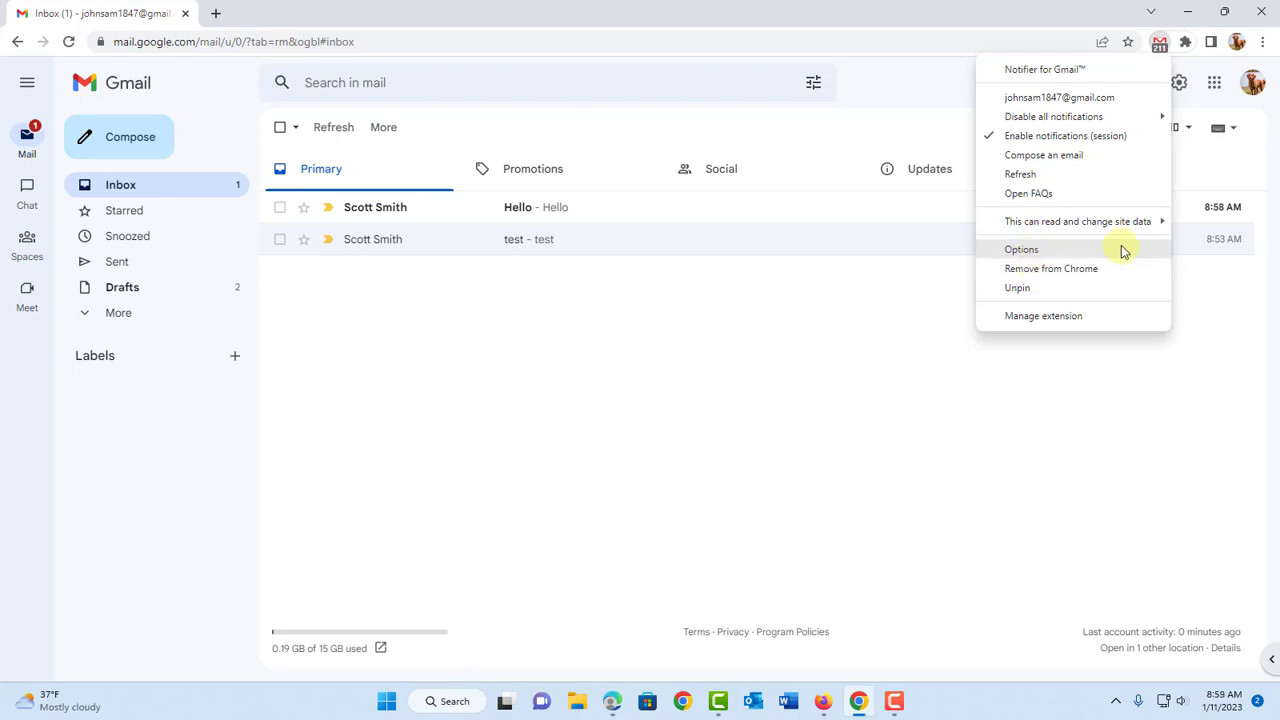
click(1060, 252)
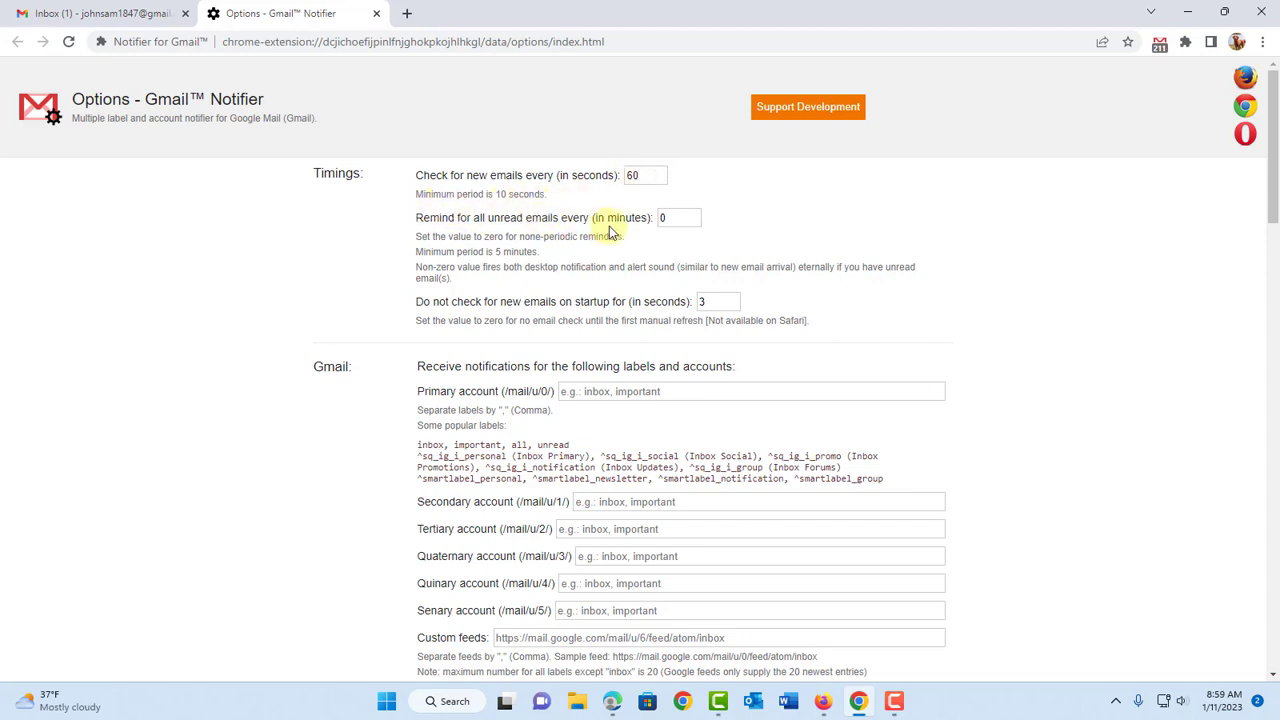
scroll(490, 265, down, 1)
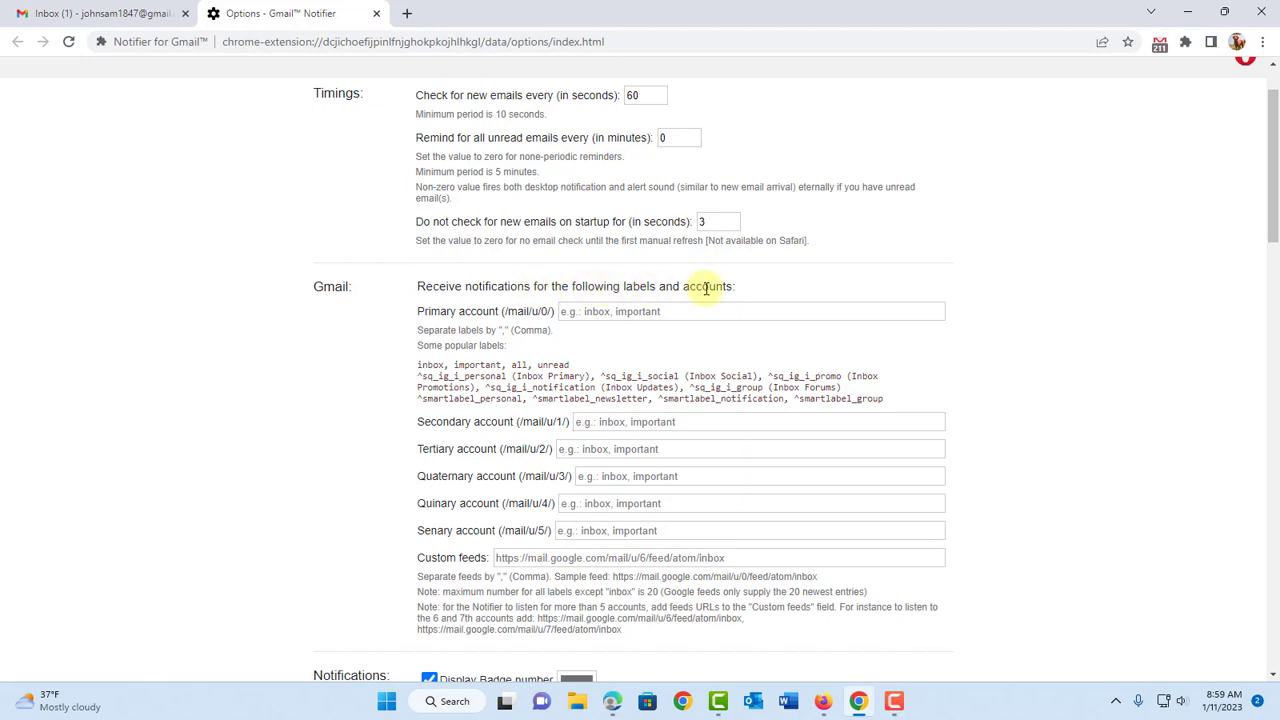
scroll(600, 343, down, 4)
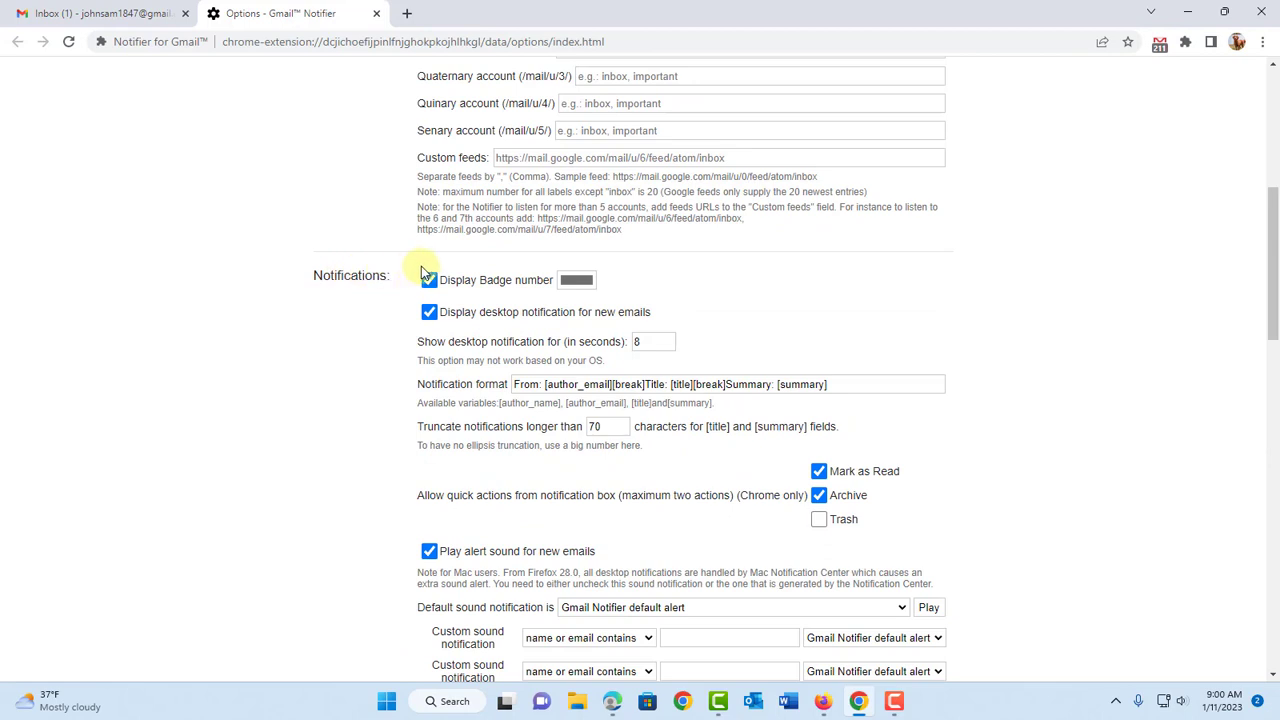
drag(417, 346, 650, 343)
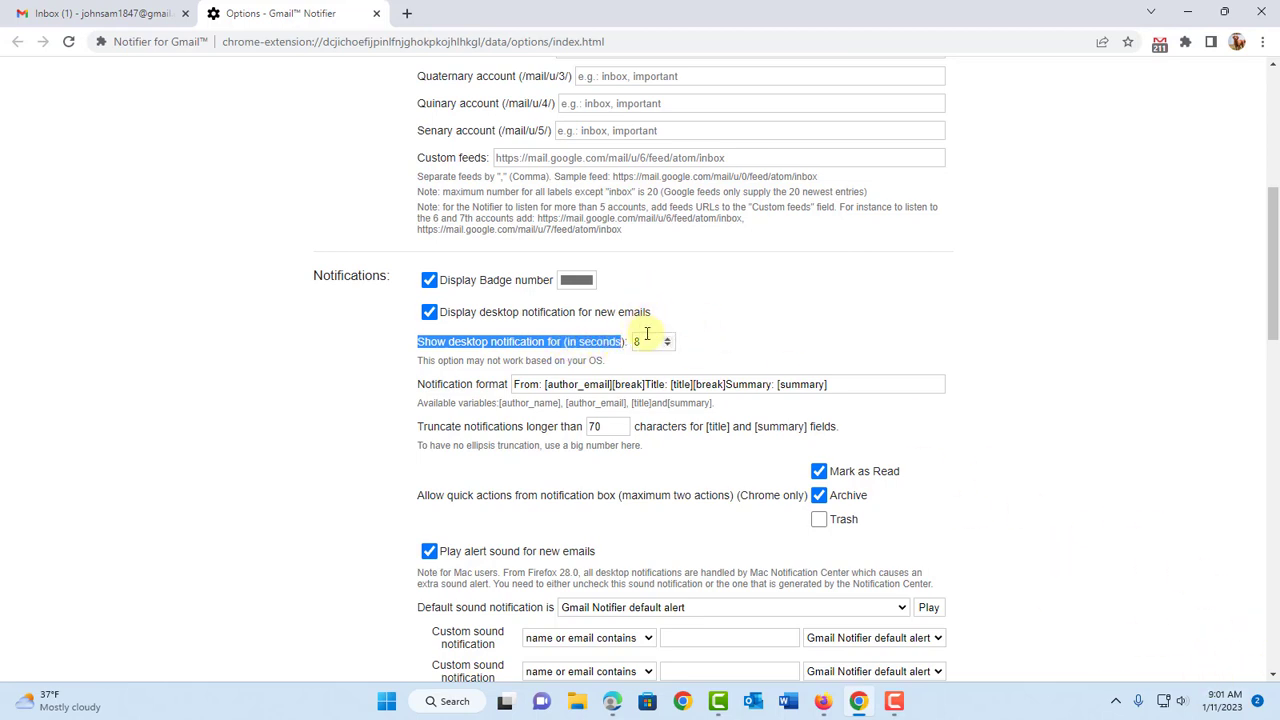
scroll(948, 414, down, 3)
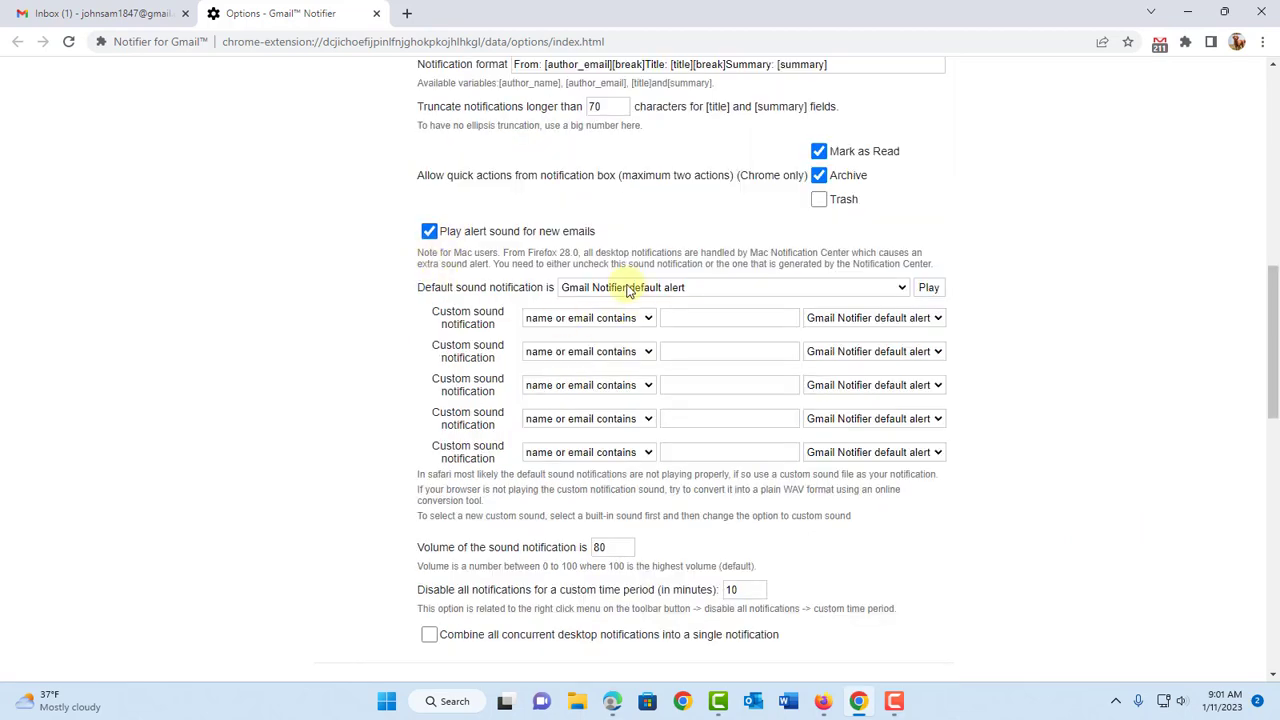
scroll(985, 462, down, 9)
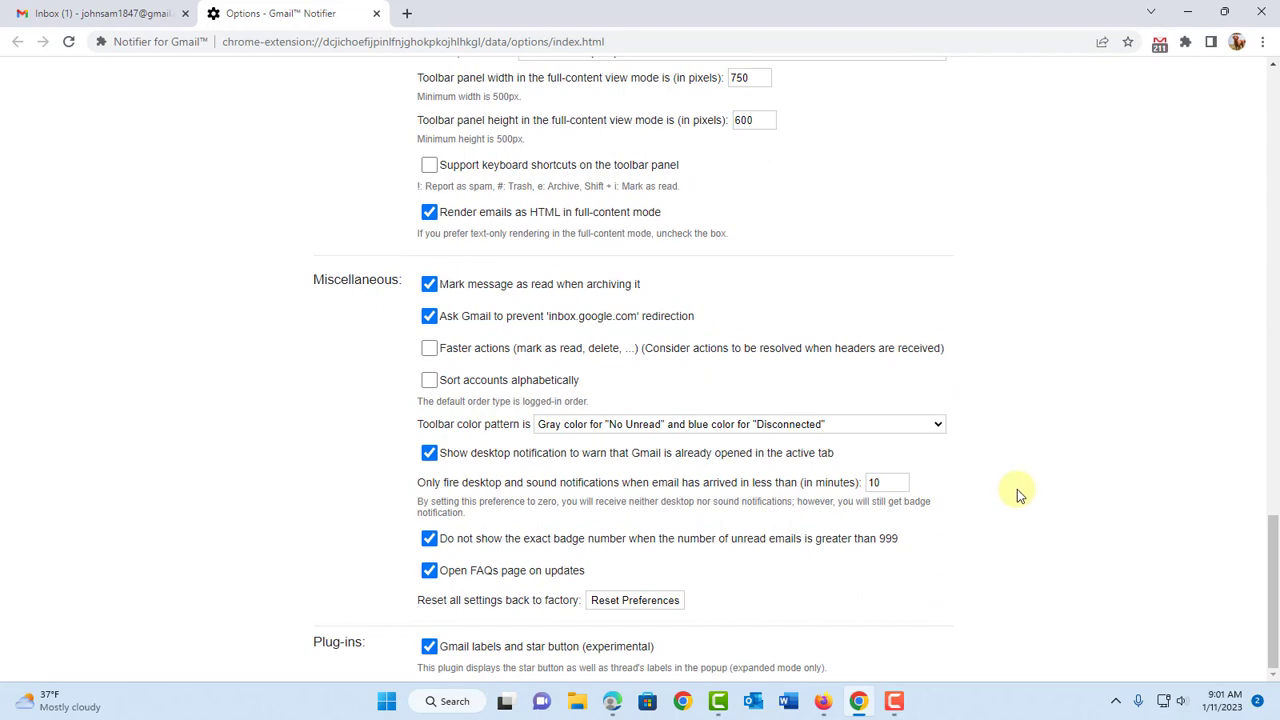
scroll(1016, 493, up, 5)
scroll(1020, 497, up, 15)
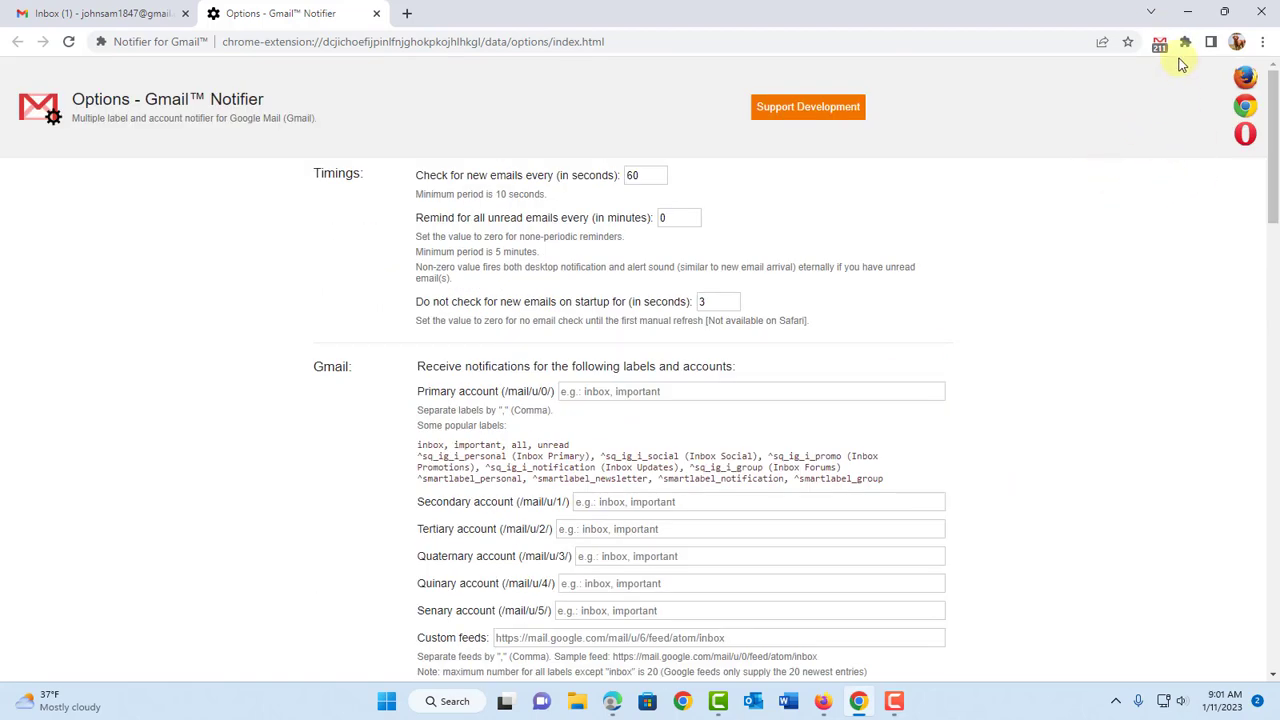
- View the next unread message and return to the first in the Notifier for Gmail popup, and go back to the Gmail inbox
click(1160, 44)
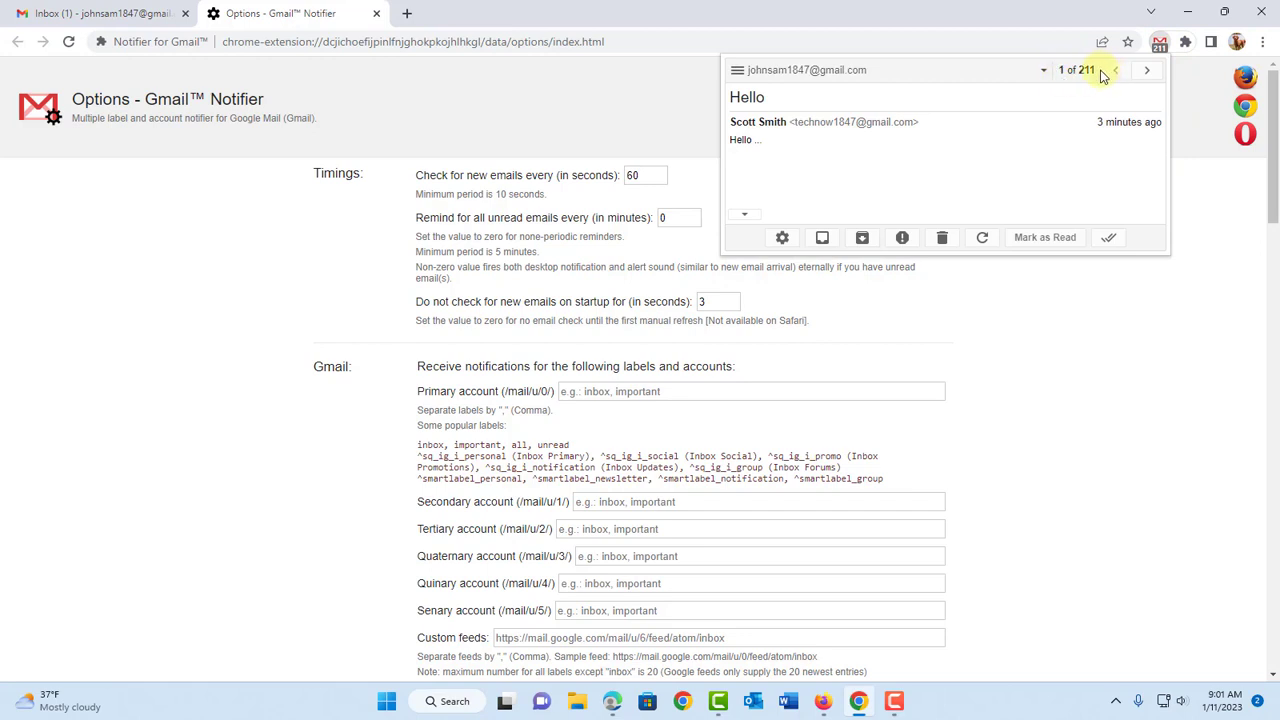
click(1147, 70)
click(1116, 70)
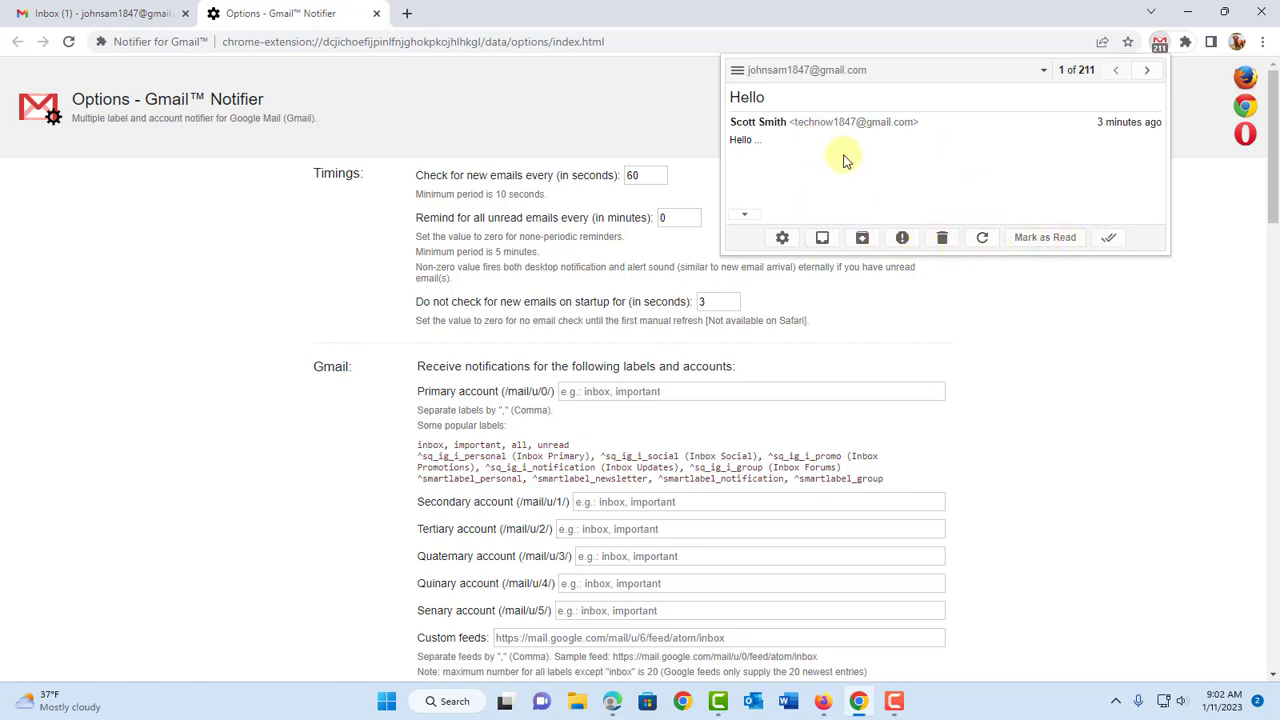
click(745, 71)
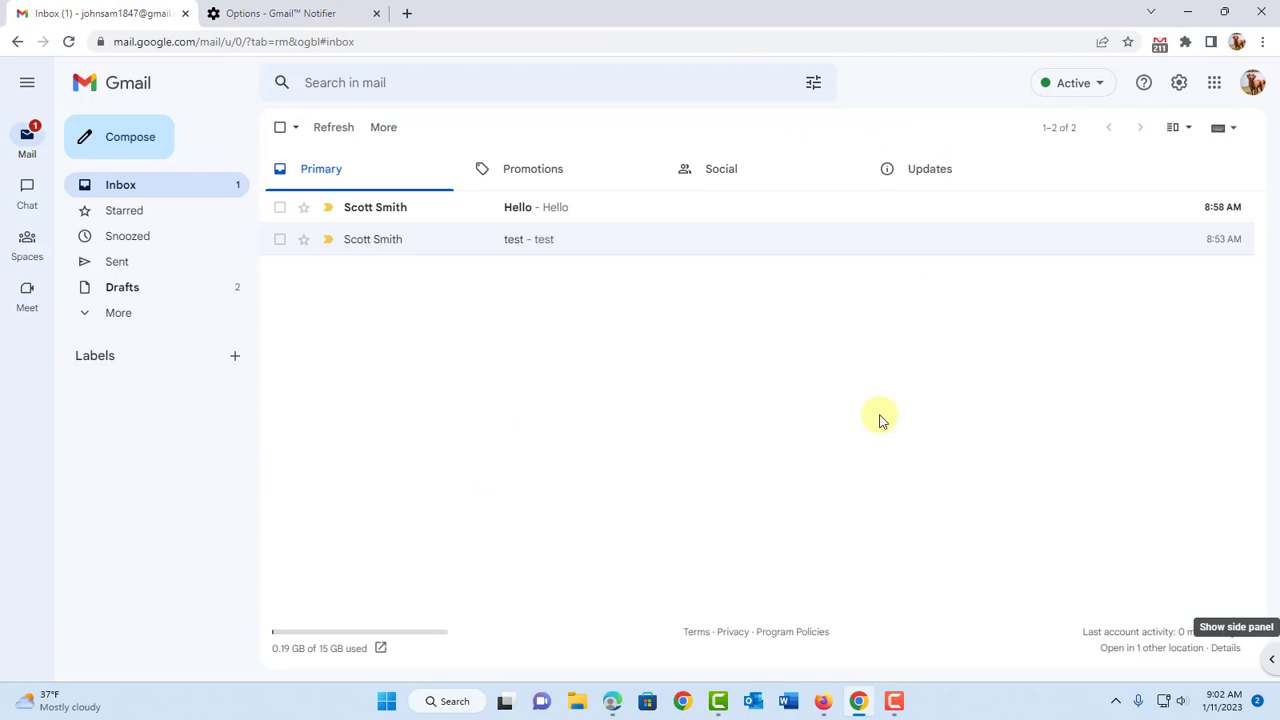